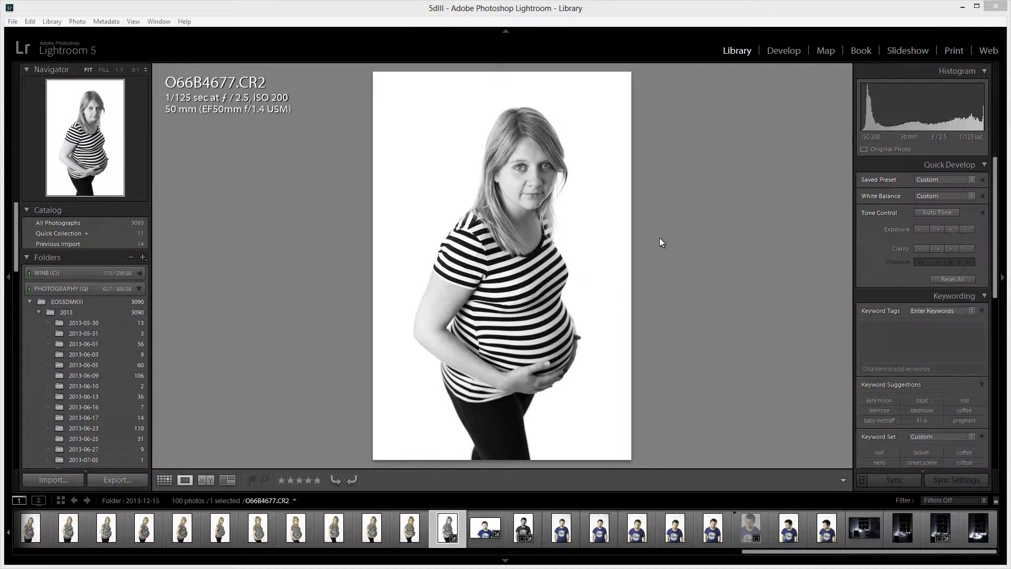
Open the selected maternity portrait in the Develop module and reset all of its adjustments.
{"action": "left_click", "coordinate": [785, 52]}
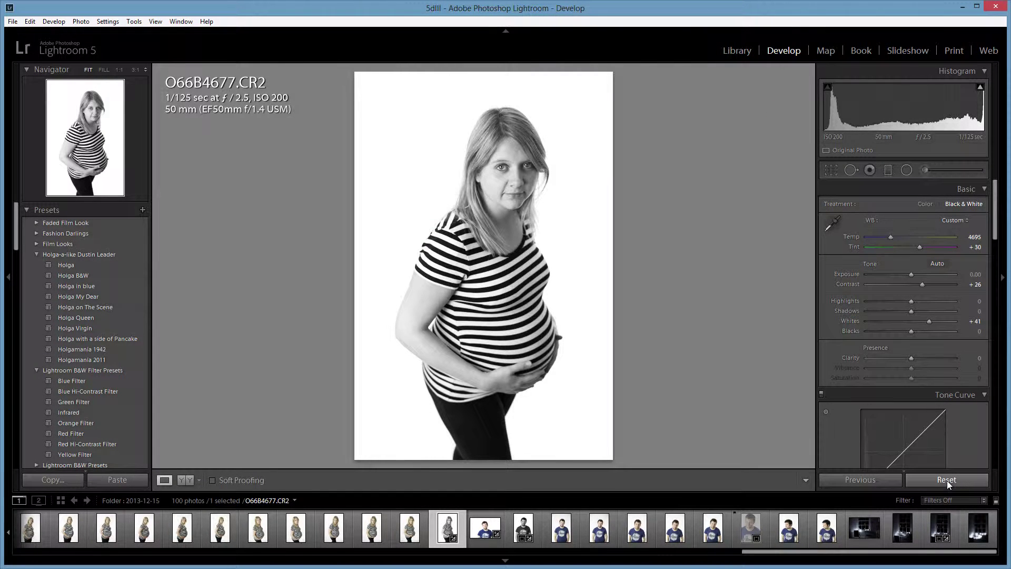
{"action": "left_click", "coordinate": [946, 480]}
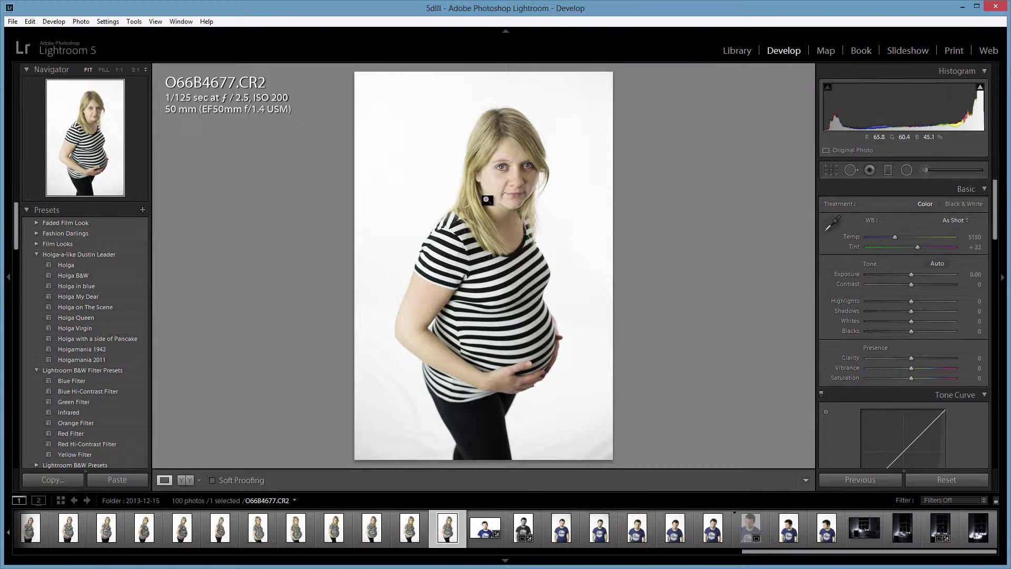
Inspect the face at 1:1 and try lowering Exposure to -2.84 to check the backdrop, restoring Exposure to its default.
{"action": "left_click", "coordinate": [505, 162]}
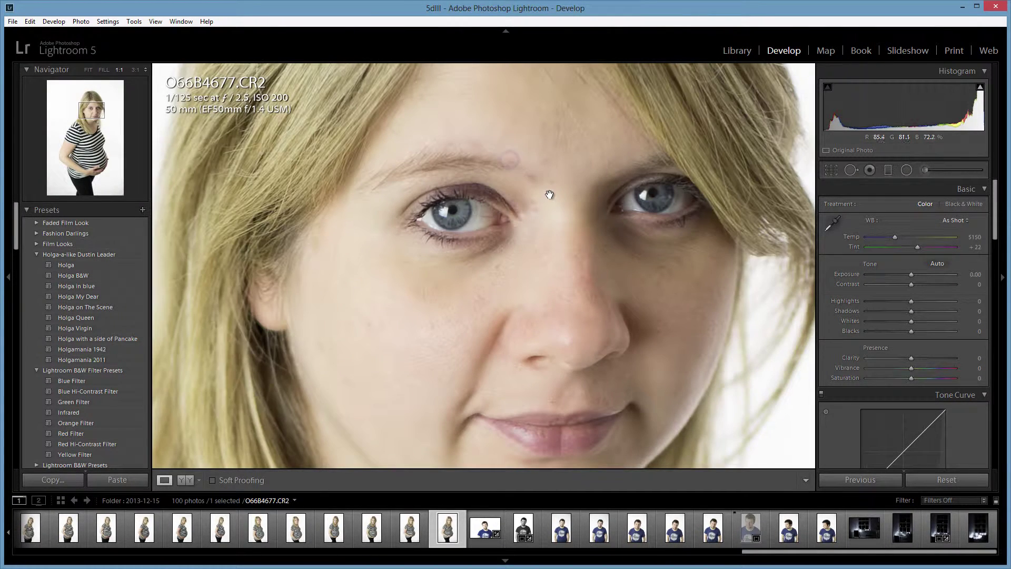
{"action": "left_click_drag", "start_coordinate": [549, 197], "coordinate": [495, 184]}
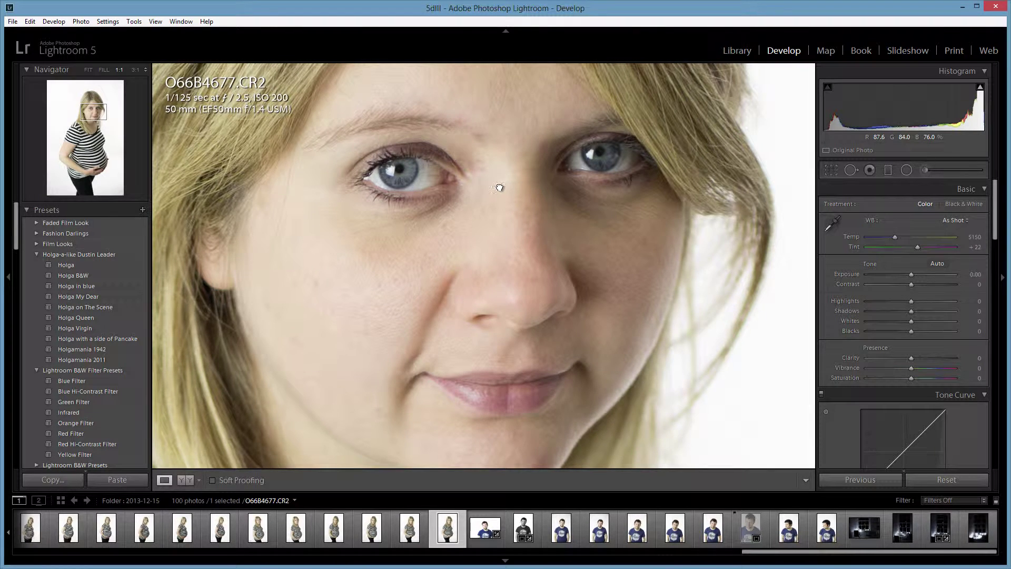
{"action": "left_click", "coordinate": [500, 186]}
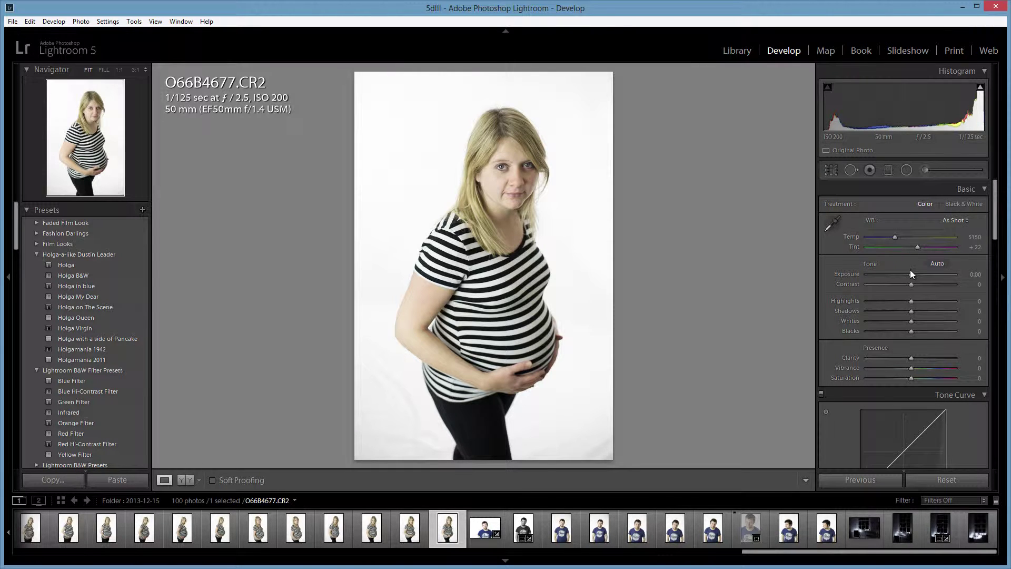
{"action": "left_click_drag", "start_coordinate": [911, 273], "coordinate": [885, 274]}
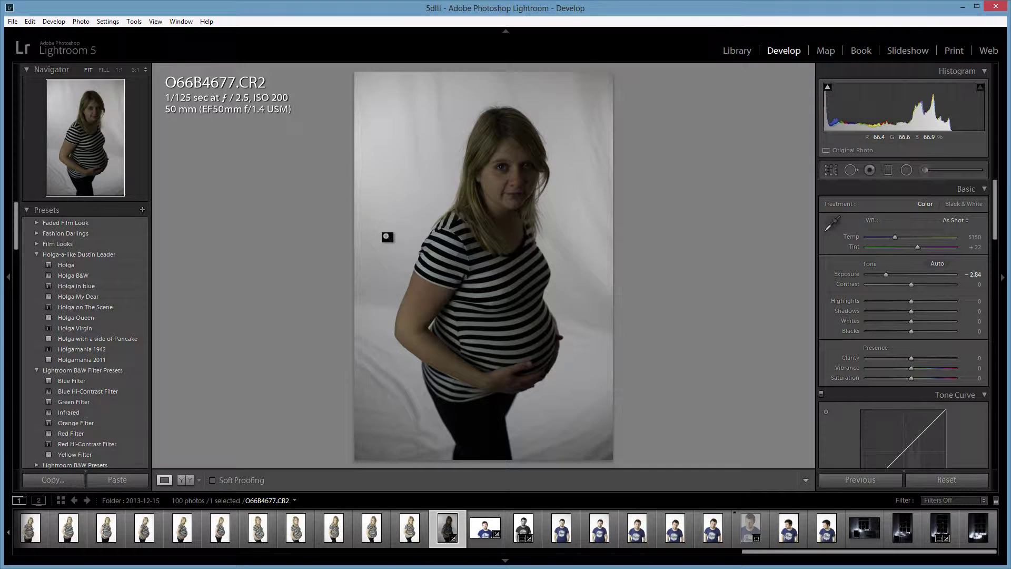
{"action": "double_click", "coordinate": [844, 274]}
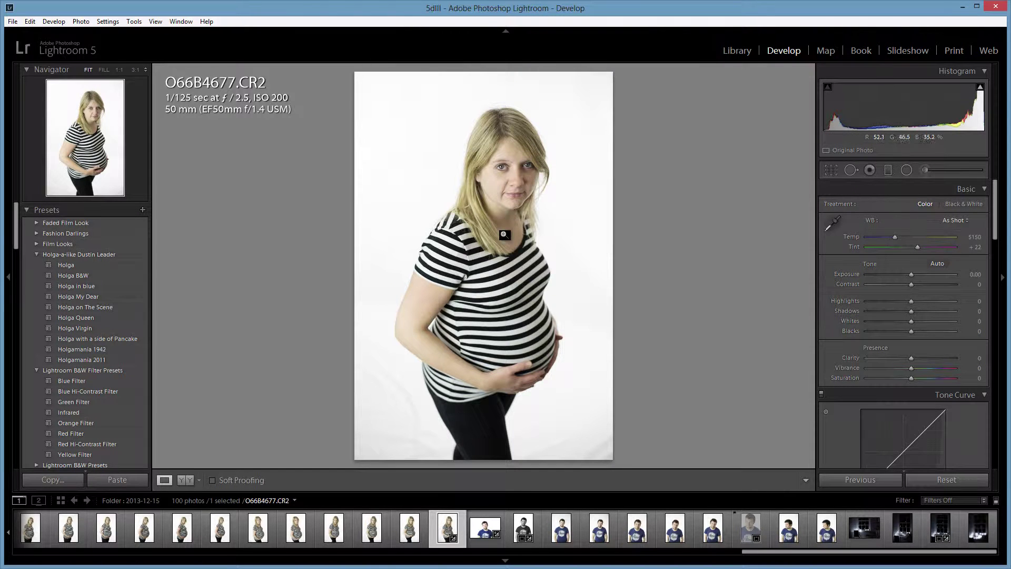
{"action": "left_click", "coordinate": [503, 170]}
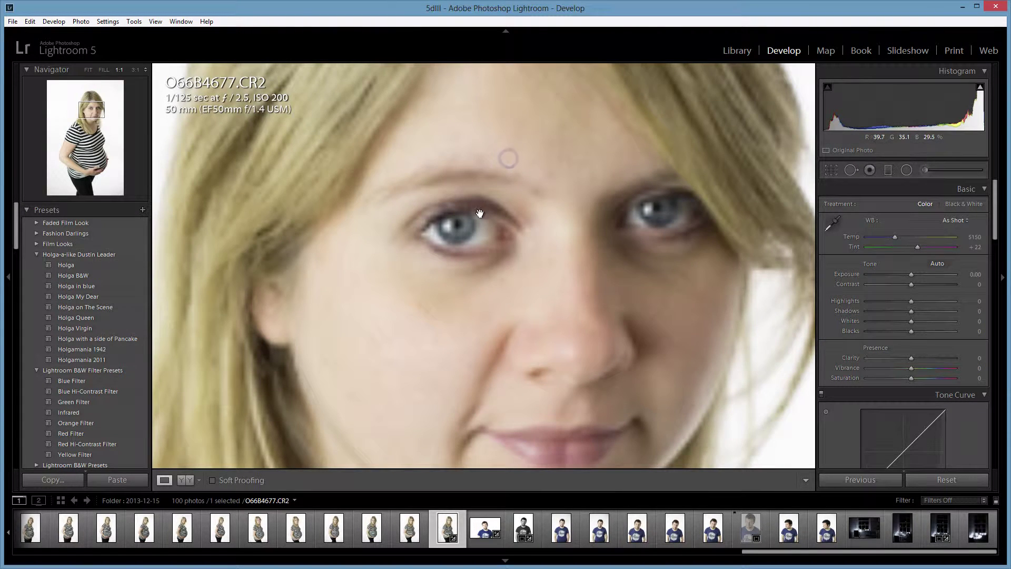
{"action": "left_click", "coordinate": [507, 237]}
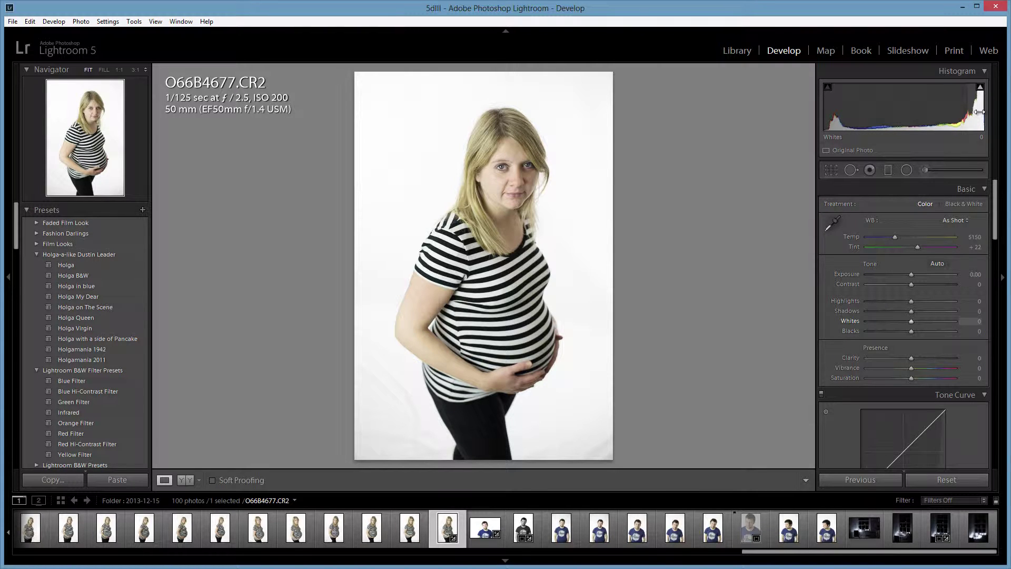
Convert the photo to Black & White and turn on the shadow and highlight clipping warnings.
{"action": "left_click", "coordinate": [958, 203]}
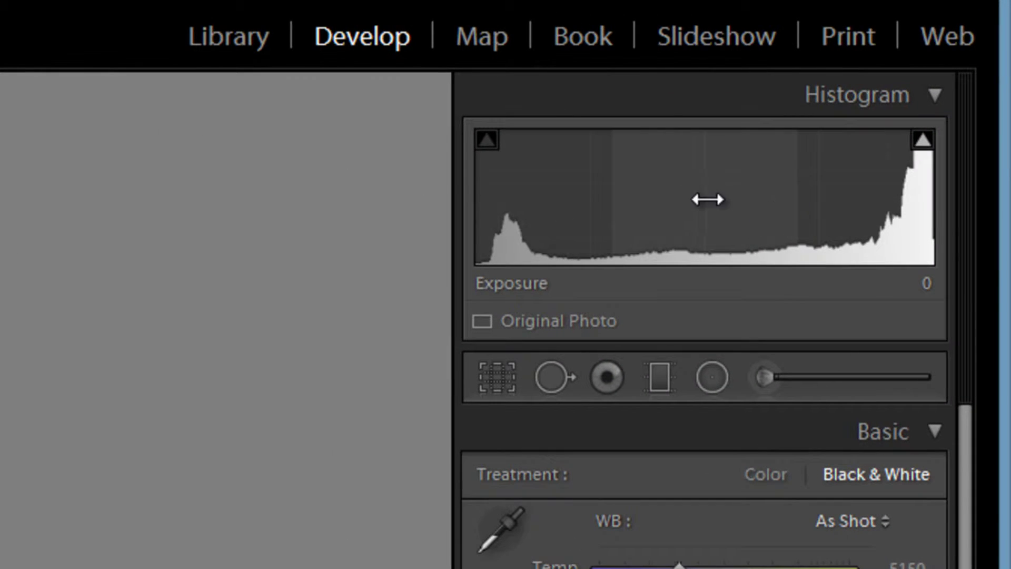
{"action": "left_click", "coordinate": [489, 143]}
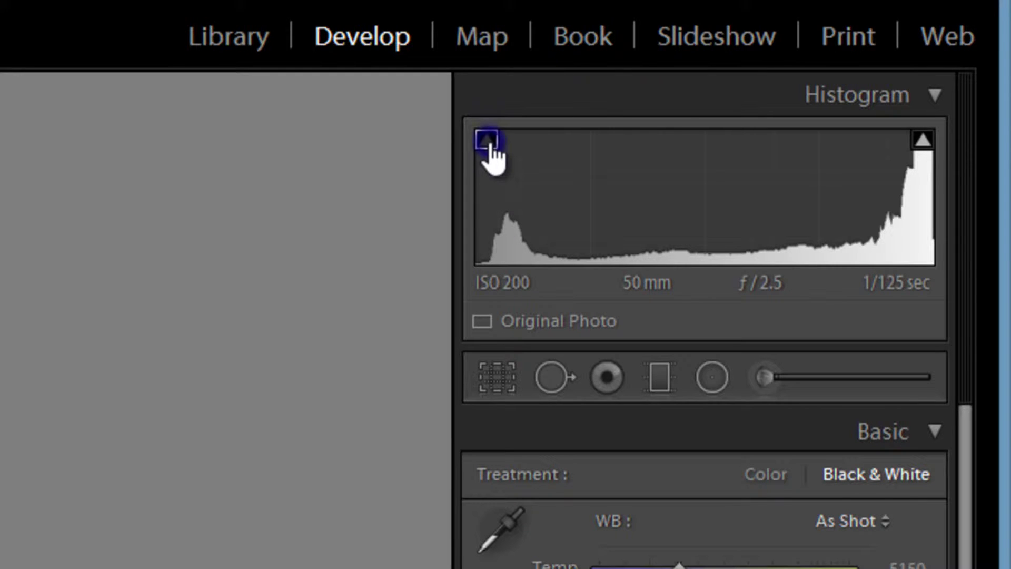
{"action": "left_click", "coordinate": [923, 139]}
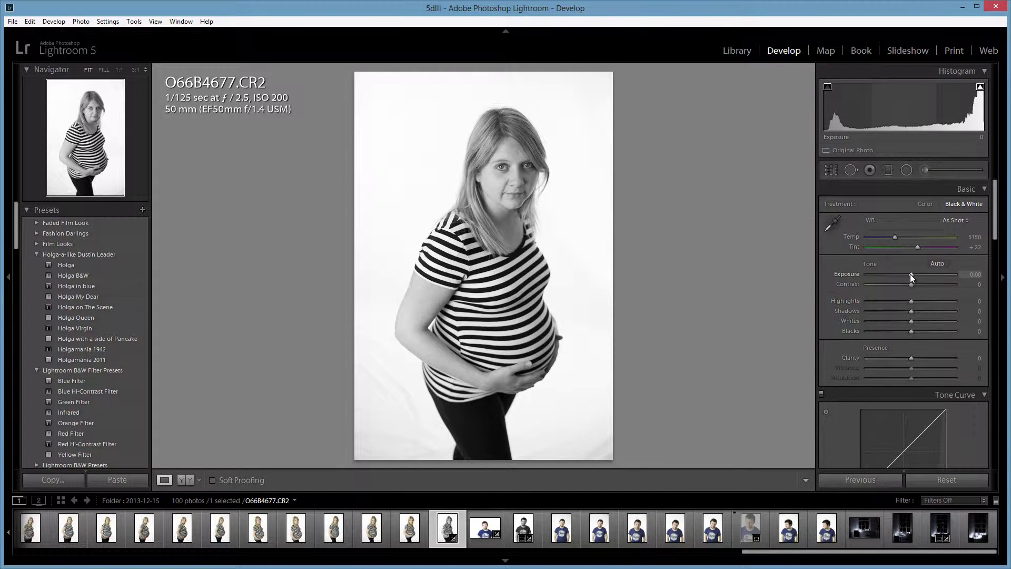
Test the highlight clipping warning with Exposure at +3.92 and +3.44, resetting Exposure each time.
{"action": "left_click_drag", "start_coordinate": [909, 275], "coordinate": [944, 277]}
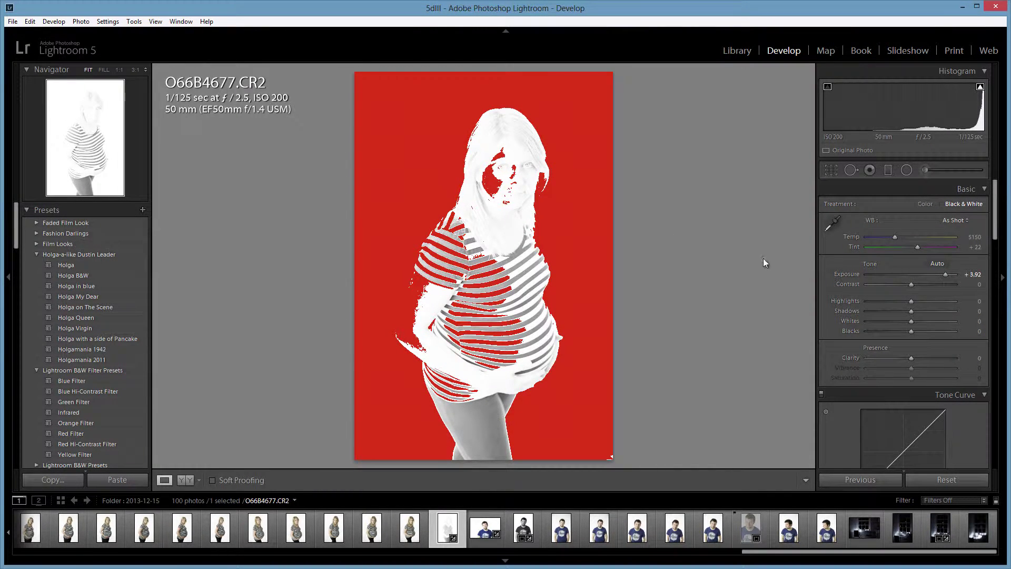
{"action": "double_click", "coordinate": [847, 273]}
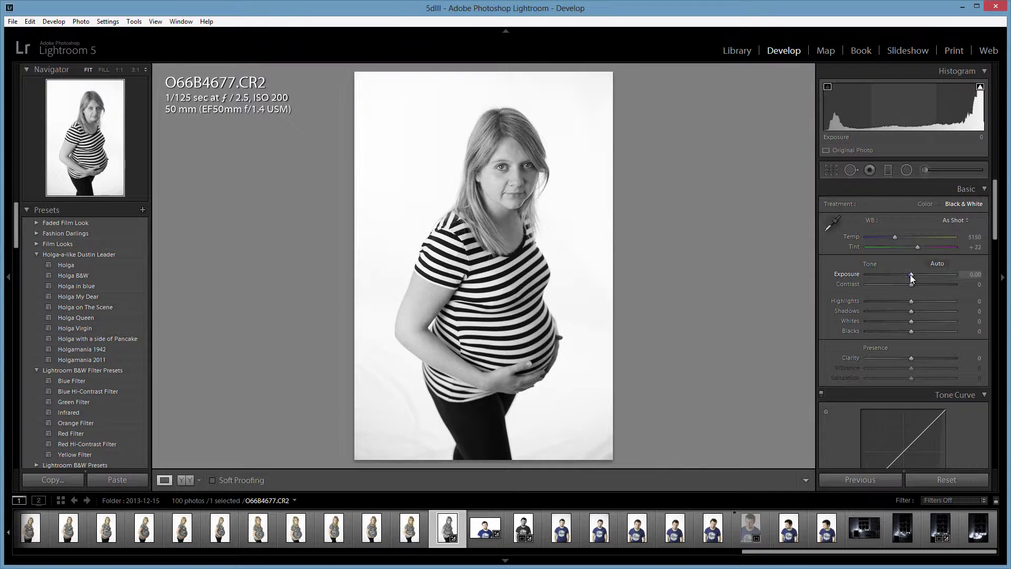
{"action": "left_click_drag", "start_coordinate": [910, 274], "coordinate": [941, 274]}
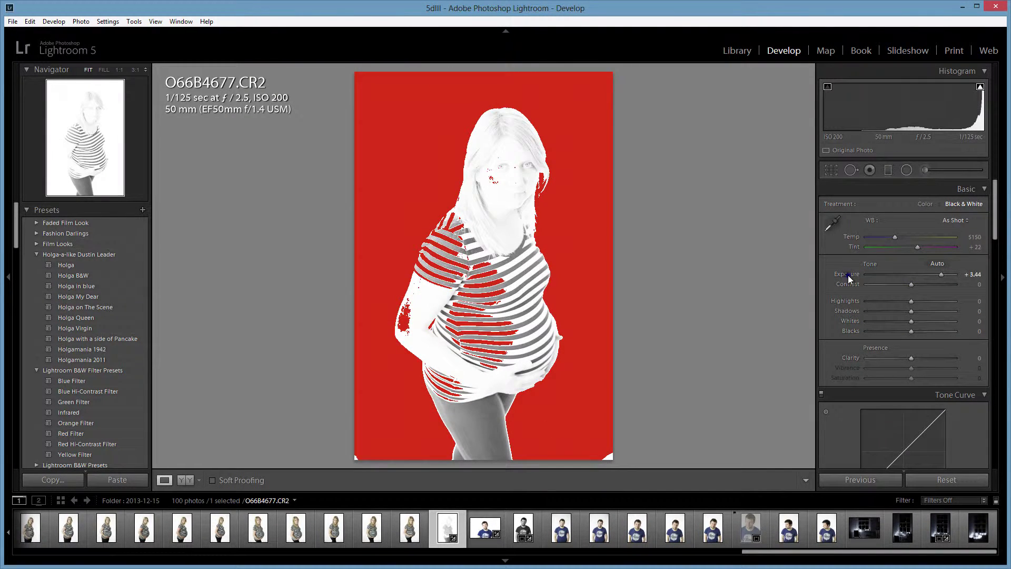
{"action": "double_click", "coordinate": [848, 275]}
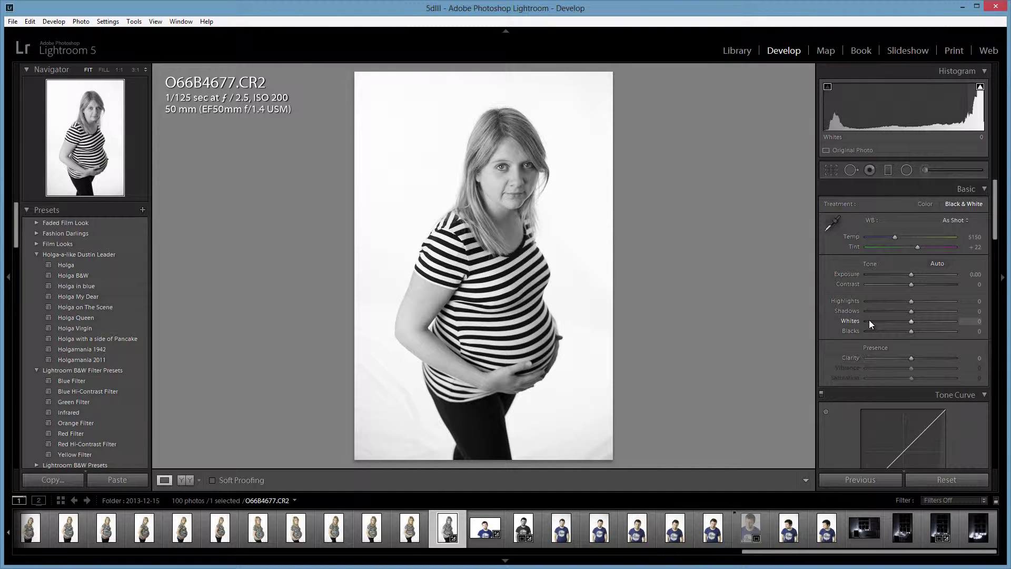
Set Whites to +38 to clip much of the backdrop without clipping the woman.
{"action": "left_click_drag", "start_coordinate": [911, 322], "coordinate": [936, 323]}
{"action": "mouse_move", "coordinate": [939, 323]}
{"action": "left_mouse_down"}
{"action": "mouse_move", "coordinate": [955, 323]}
{"action": "mouse_move", "coordinate": [927, 326]}
{"action": "left_mouse_up"}
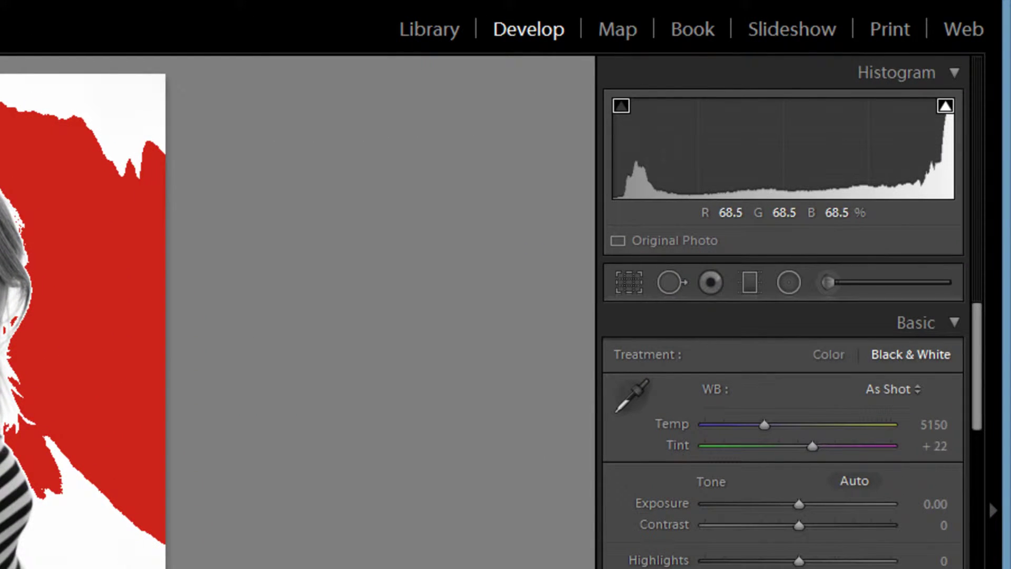
Apply Graduated Filters with Exposure 4.00 to the backdrop's upper-right corner, right edge and lower-right corner, ending each near the woman.
{"action": "left_click", "coordinate": [748, 277]}
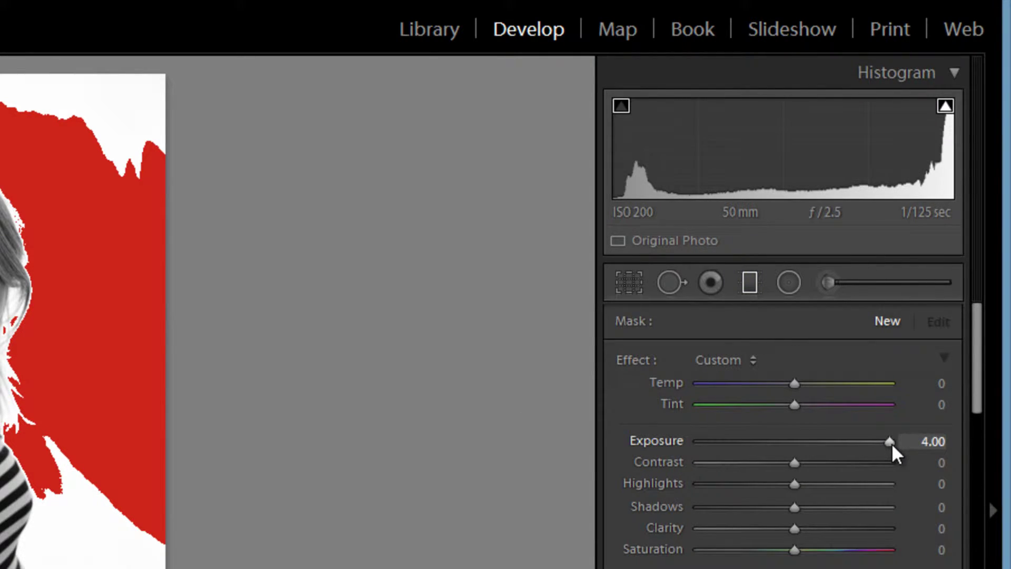
{"action": "left_click_drag", "start_coordinate": [892, 445], "coordinate": [886, 445]}
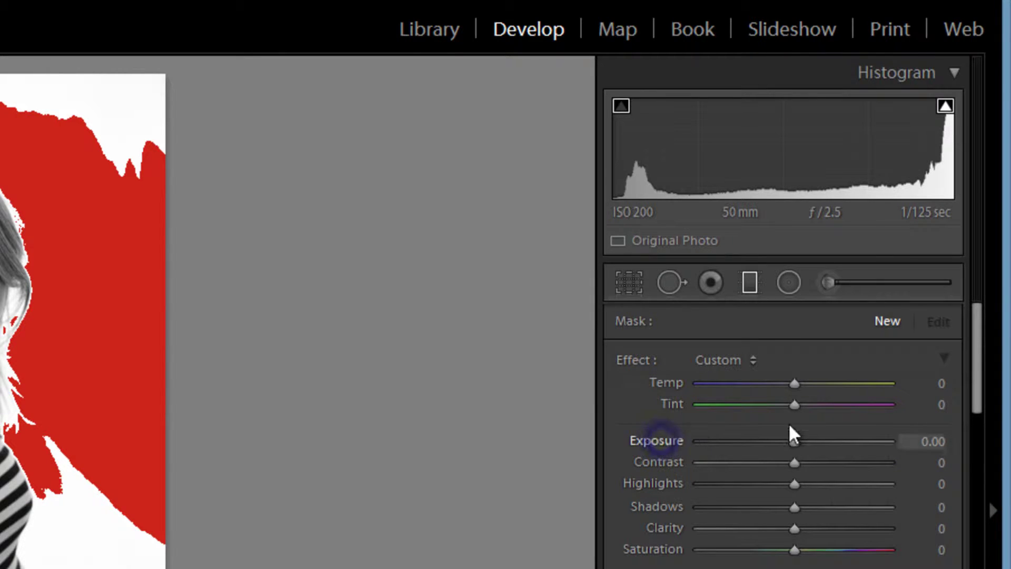
{"action": "left_click_drag", "start_coordinate": [795, 445], "coordinate": [917, 449]}
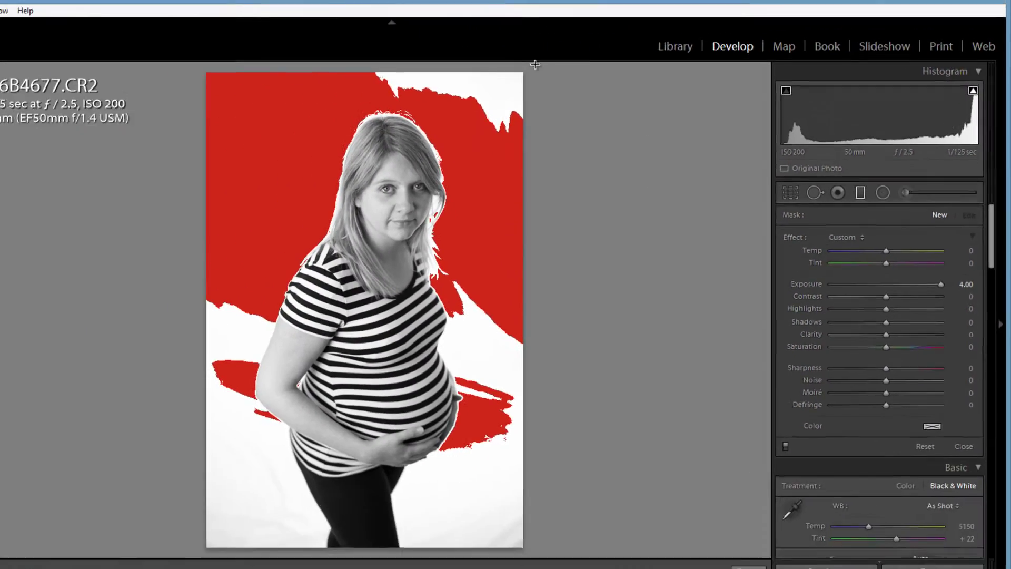
{"action": "left_click_drag", "start_coordinate": [189, 65], "coordinate": [167, 114]}
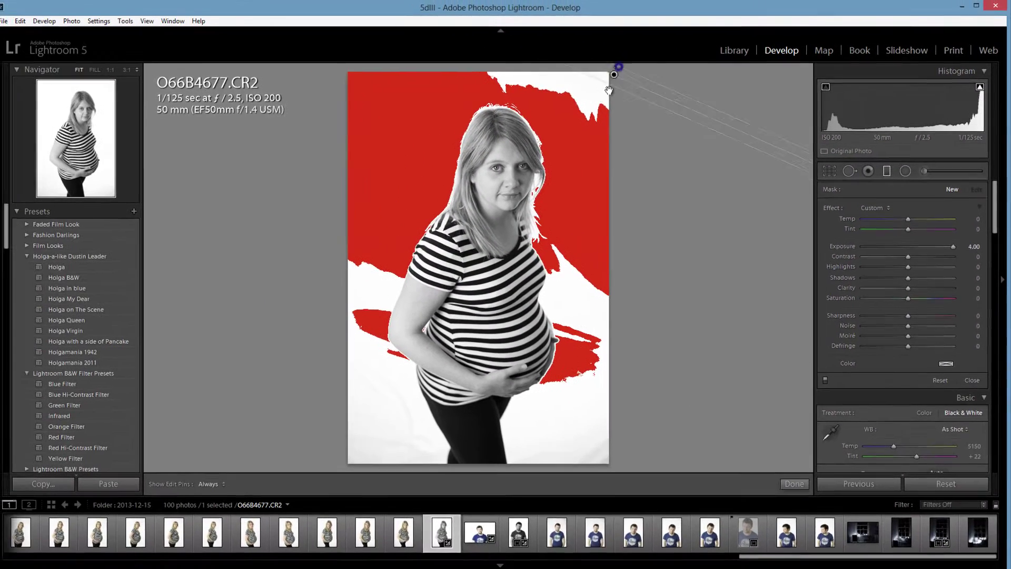
{"action": "left_click_drag", "start_coordinate": [609, 90], "coordinate": [583, 144]}
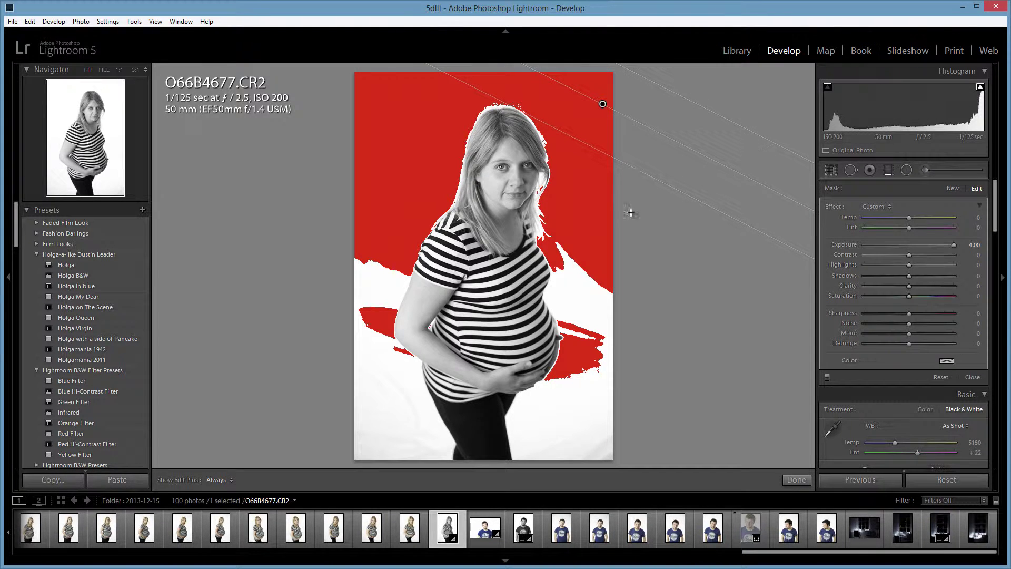
{"action": "left_click_drag", "start_coordinate": [640, 244], "coordinate": [559, 252]}
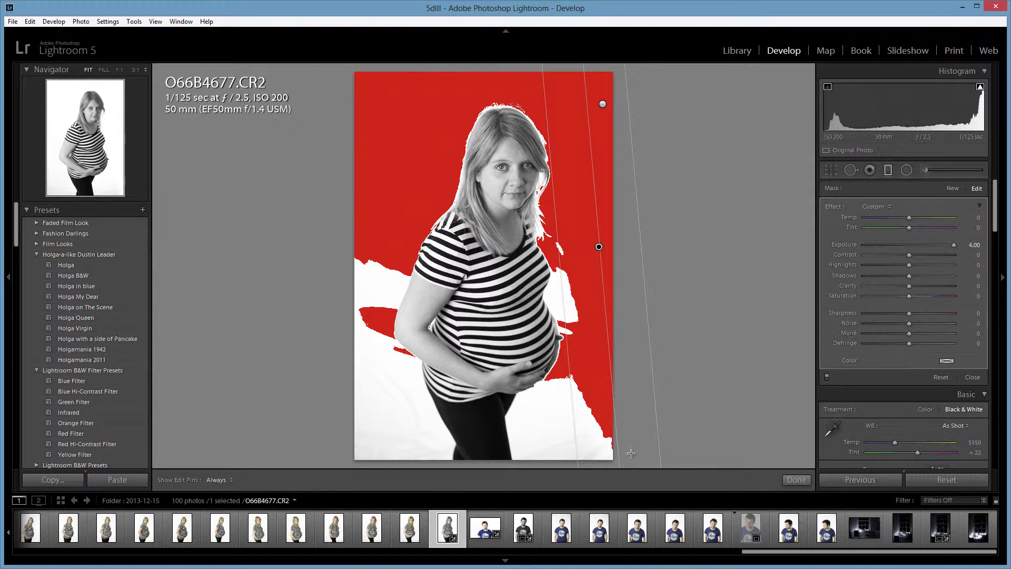
{"action": "left_click_drag", "start_coordinate": [633, 455], "coordinate": [544, 383]}
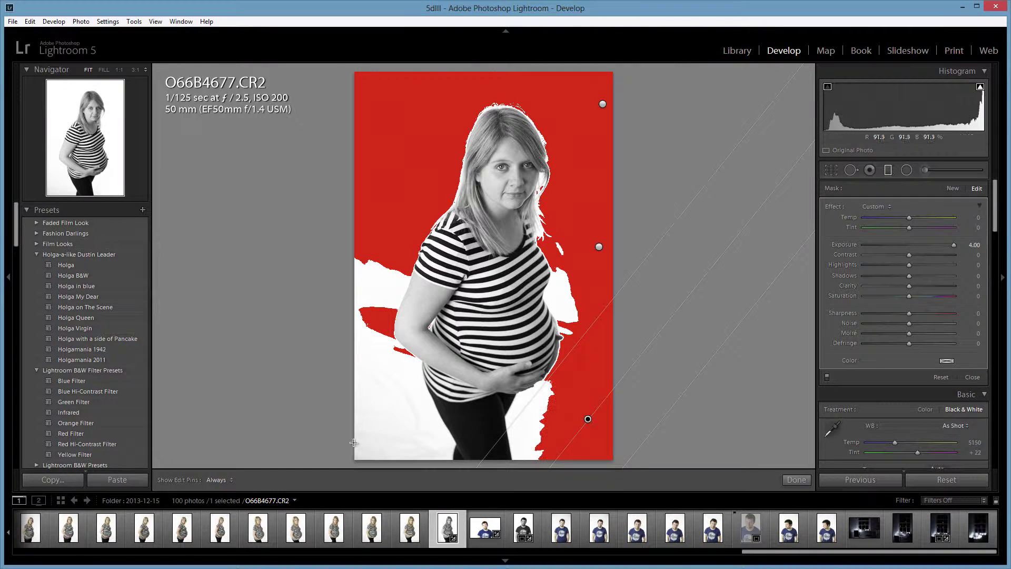
Add further Graduated Filters at Exposure 4.00 over the backdrop's lower-left corner, left edge and upper-left corner, and close the filter tool.
{"action": "left_click_drag", "start_coordinate": [339, 446], "coordinate": [438, 413]}
{"action": "left_click_drag", "start_coordinate": [339, 231], "coordinate": [416, 268]}
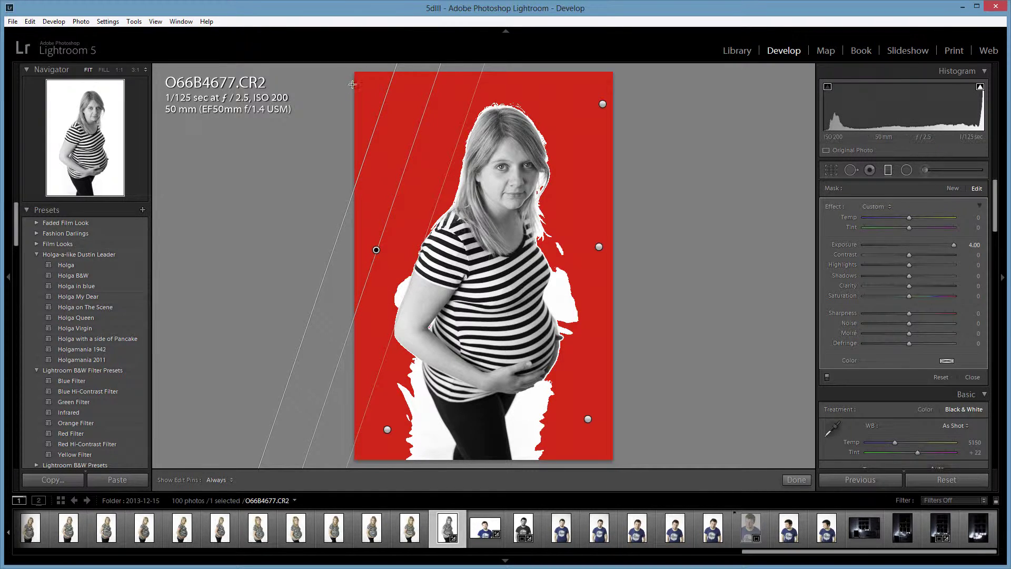
{"action": "left_click_drag", "start_coordinate": [346, 78], "coordinate": [464, 132]}
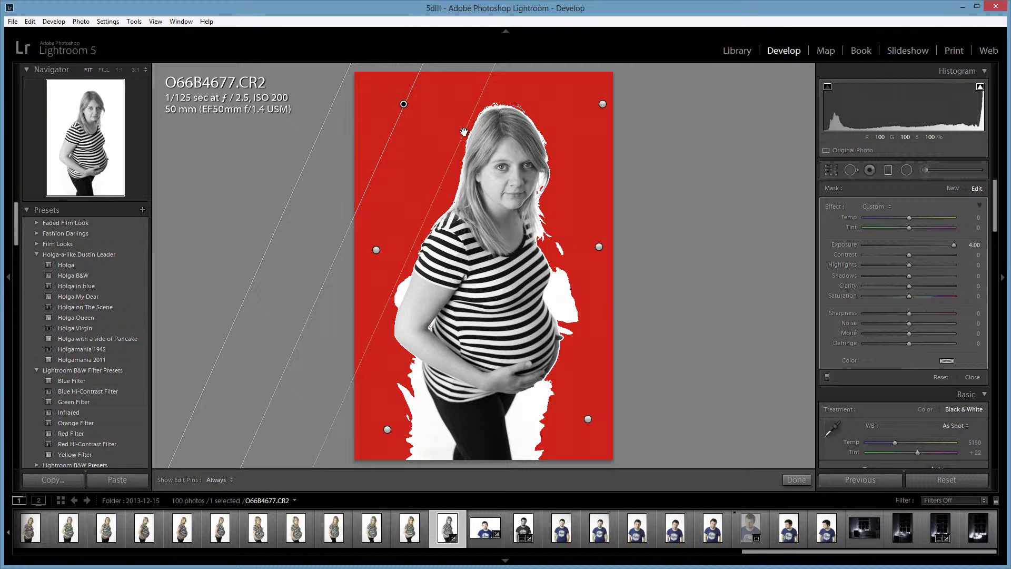
{"action": "left_click", "coordinate": [799, 480]}
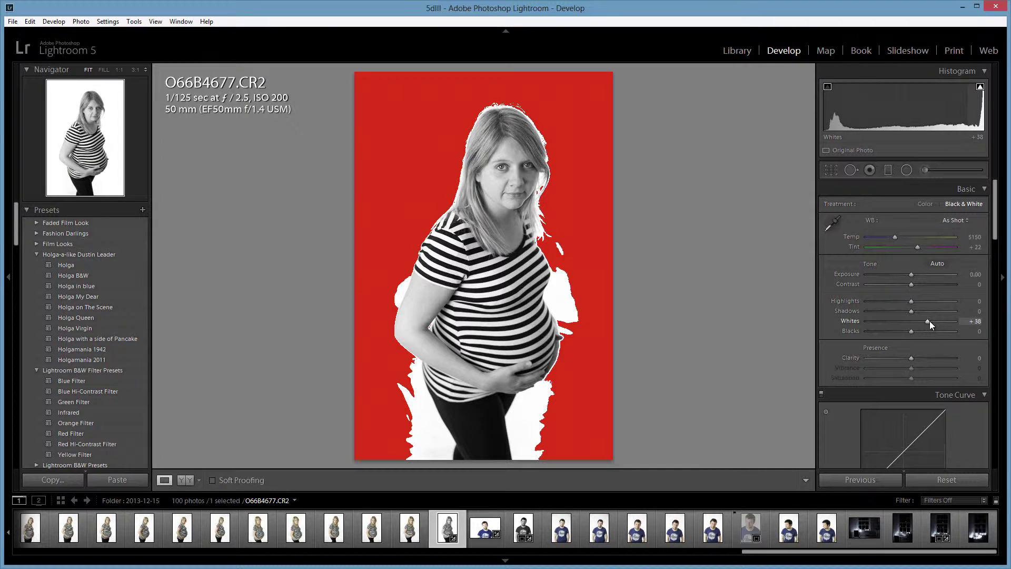
{"action": "left_click_drag", "start_coordinate": [929, 322], "coordinate": [928, 323]}
Paint the unclipped backdrop on both sides of the legs with an Adjustment Brush at Exposure 4.00 and size 26.
{"action": "left_click", "coordinate": [535, 447]}
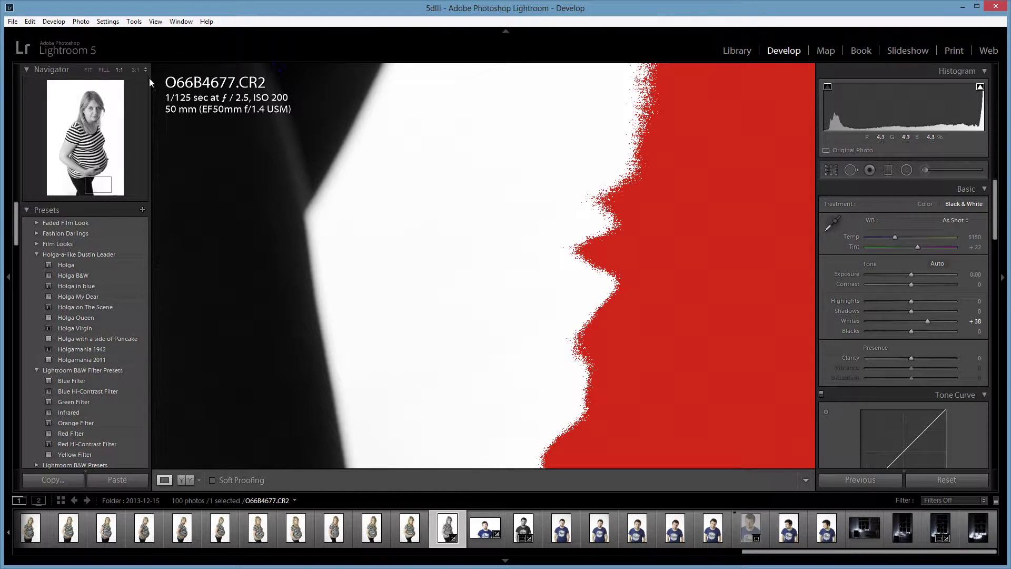
{"action": "left_click", "coordinate": [104, 70]}
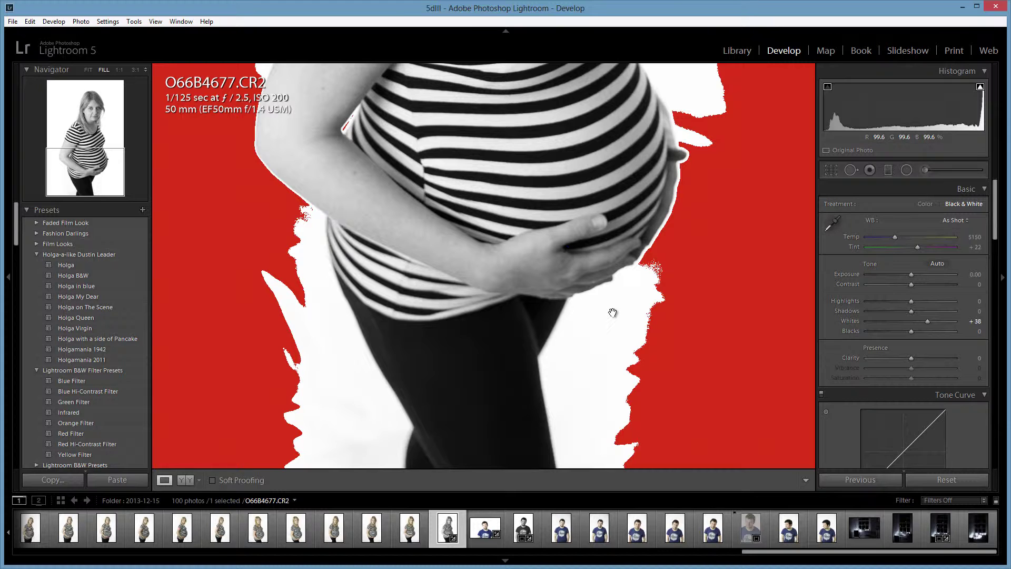
{"action": "left_click_drag", "start_coordinate": [567, 273], "coordinate": [622, 186]}
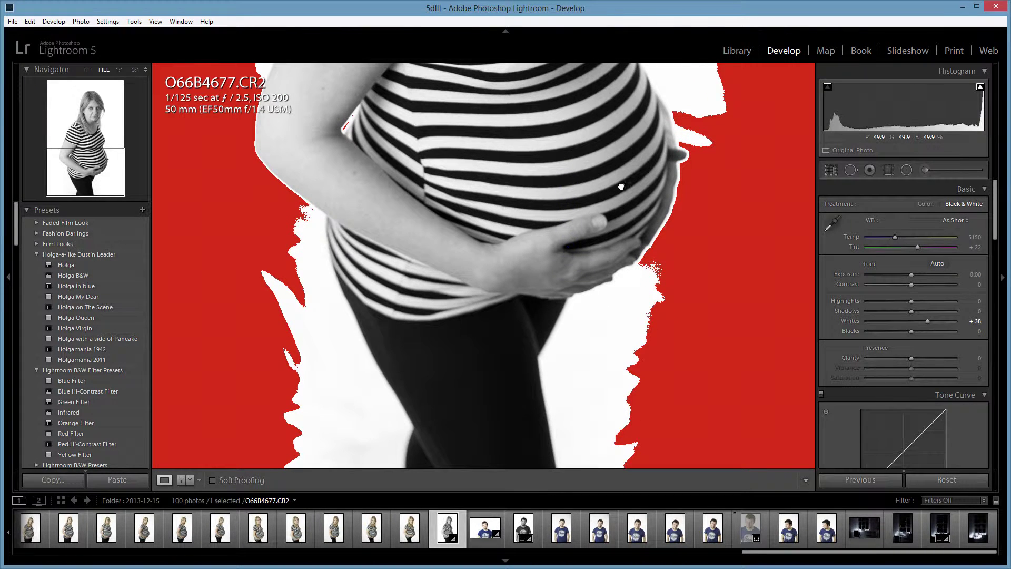
{"action": "left_click", "coordinate": [926, 170]}
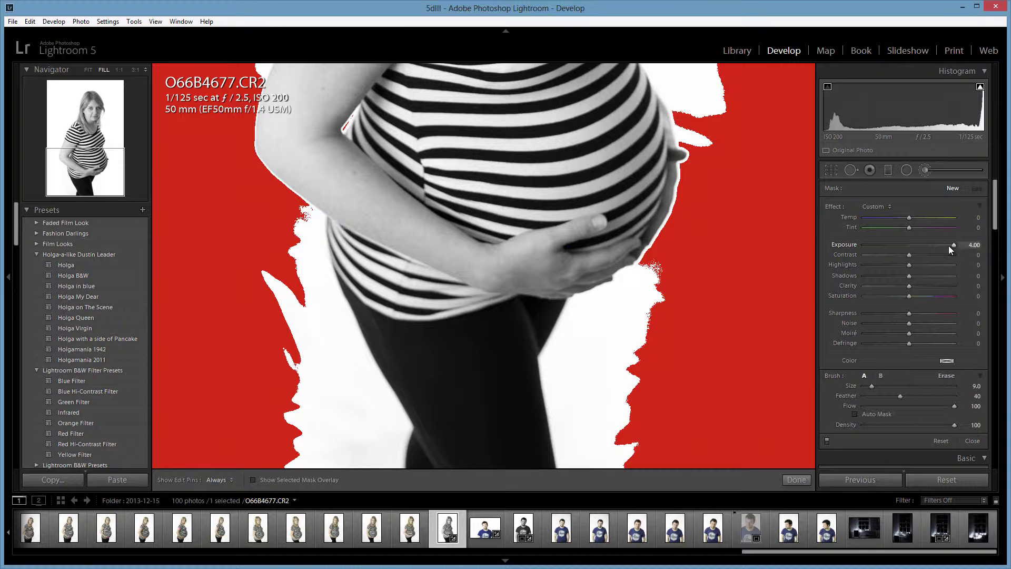
{"action": "scroll", "coordinate": [610, 353], "scroll_direction": "up", "scroll_amount": 5}
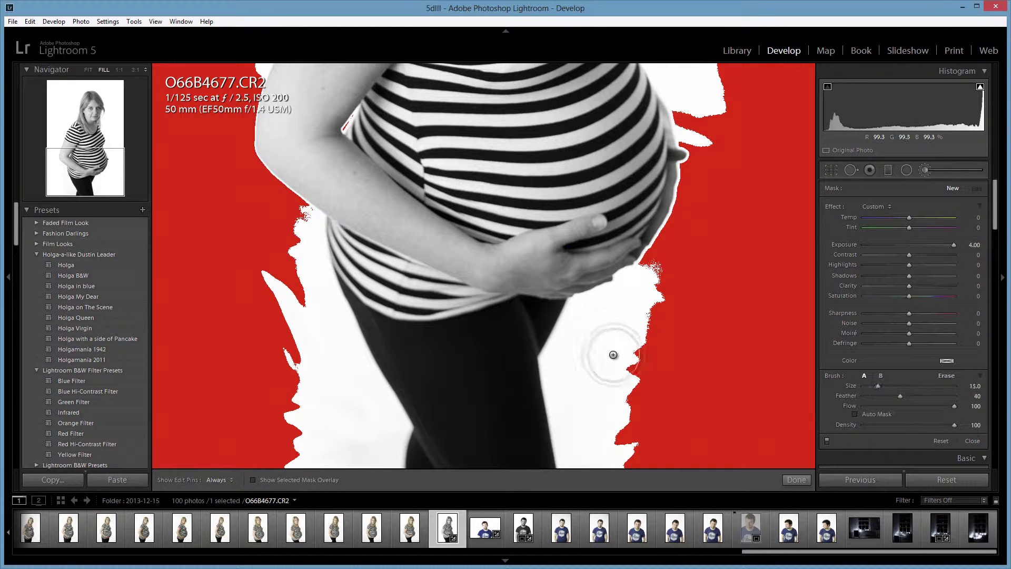
{"action": "key", "text": "h"}
{"action": "scroll", "coordinate": [652, 334], "scroll_direction": "up", "scroll_amount": 1}
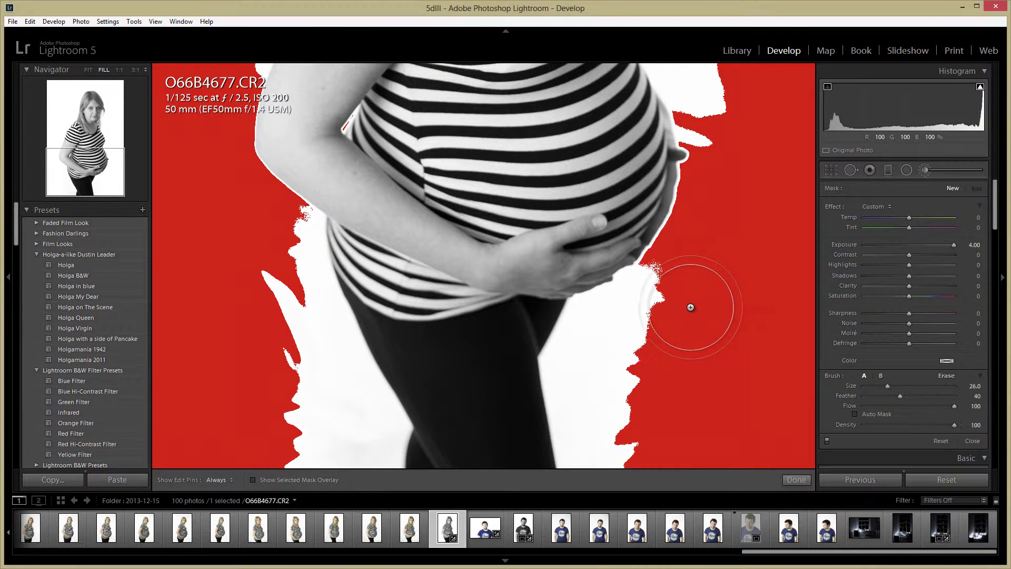
{"action": "mouse_move", "coordinate": [689, 299]}
{"action": "left_mouse_down"}
{"action": "mouse_move", "coordinate": [612, 362]}
{"action": "mouse_move", "coordinate": [614, 457]}
{"action": "left_mouse_up"}
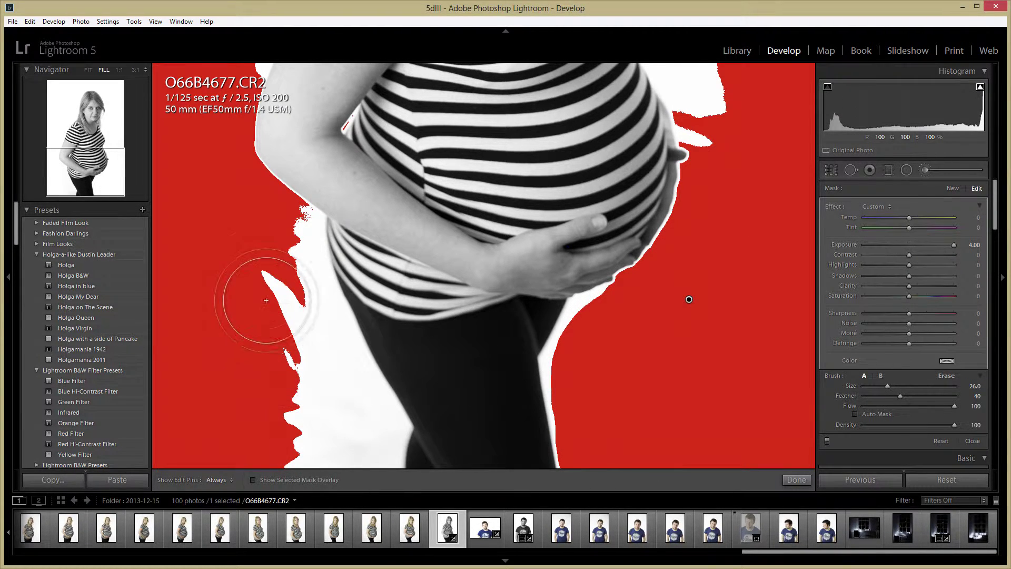
{"action": "key", "text": "h"}
{"action": "mouse_move", "coordinate": [264, 261]}
{"action": "left_mouse_down"}
{"action": "mouse_move", "coordinate": [263, 252]}
{"action": "mouse_move", "coordinate": [300, 395]}
{"action": "mouse_move", "coordinate": [323, 406]}
{"action": "mouse_move", "coordinate": [339, 450]}
{"action": "mouse_move", "coordinate": [327, 463]}
{"action": "mouse_move", "coordinate": [282, 451]}
{"action": "left_mouse_up"}
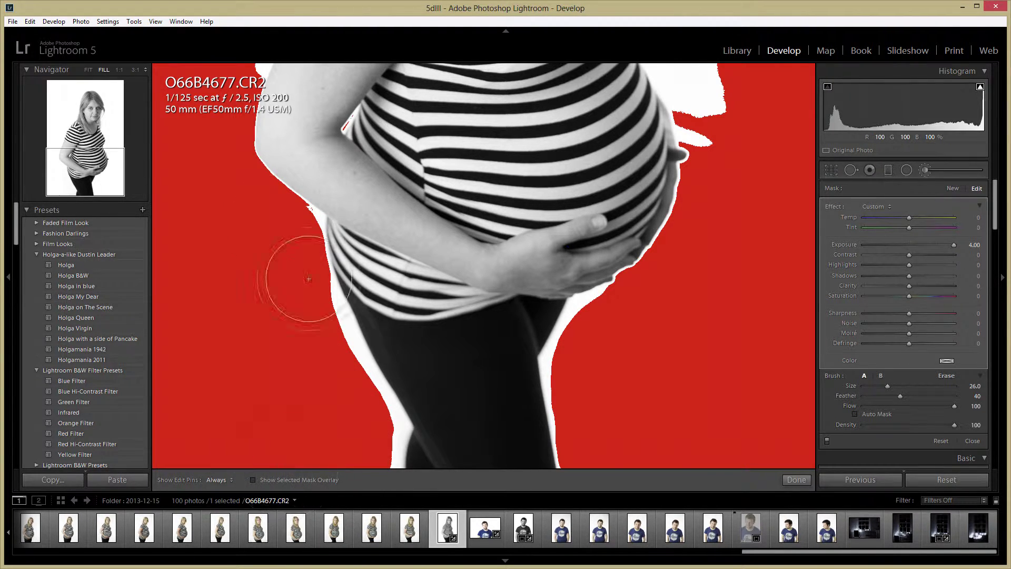
Paint the remaining unclipped backdrop beside the belly and behind the elbow with the Adjustment Brush at size 8, and close the brush.
{"action": "key", "text": "h"}
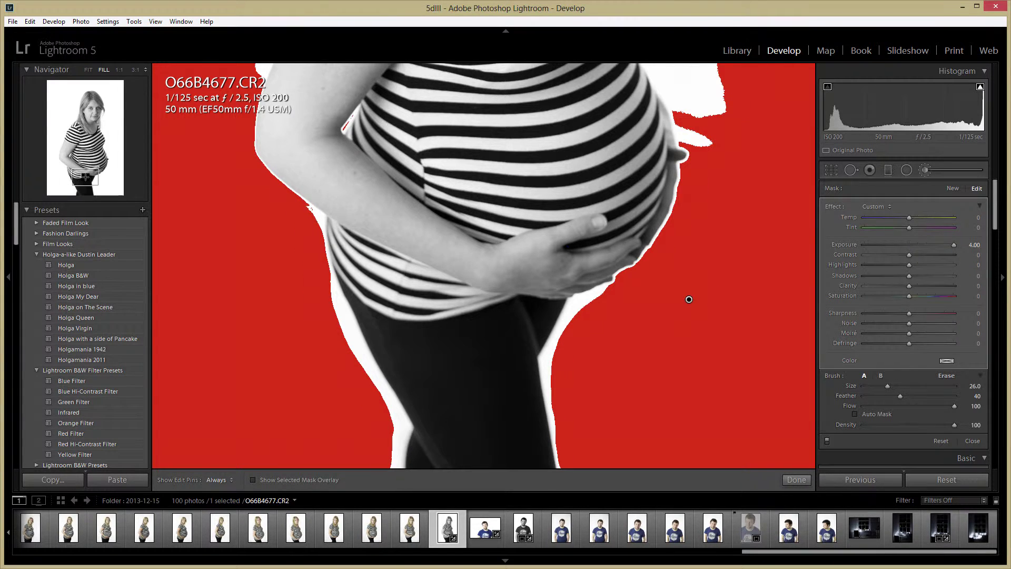
{"action": "left_click_drag", "start_coordinate": [89, 166], "coordinate": [131, 164]}
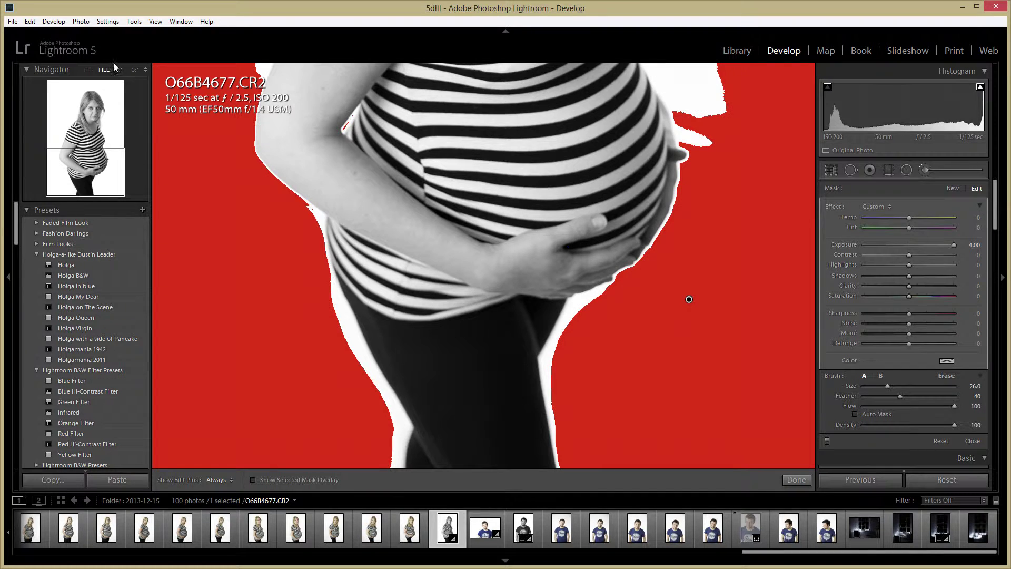
{"action": "left_click", "coordinate": [118, 69]}
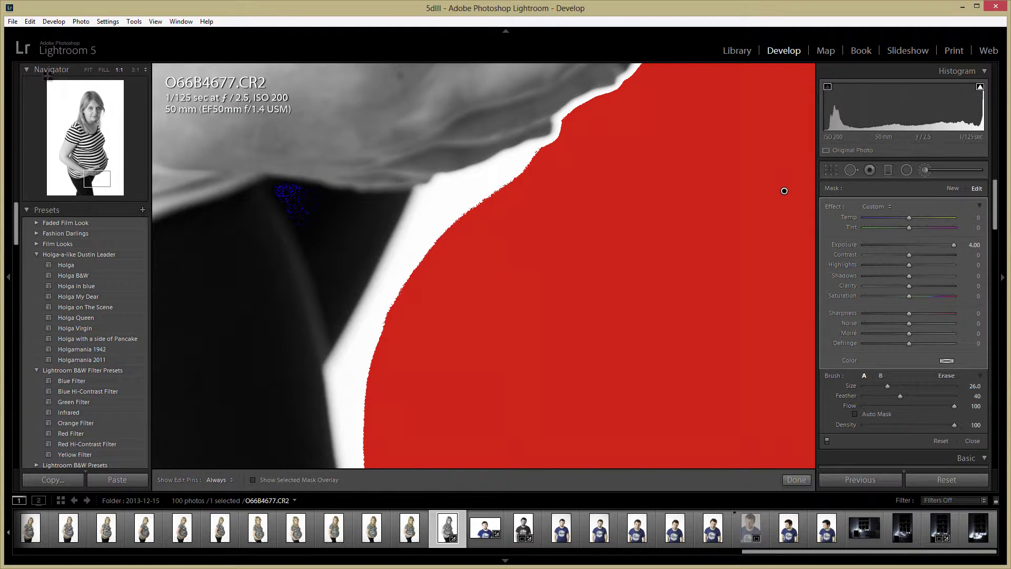
{"action": "left_click", "coordinate": [89, 70]}
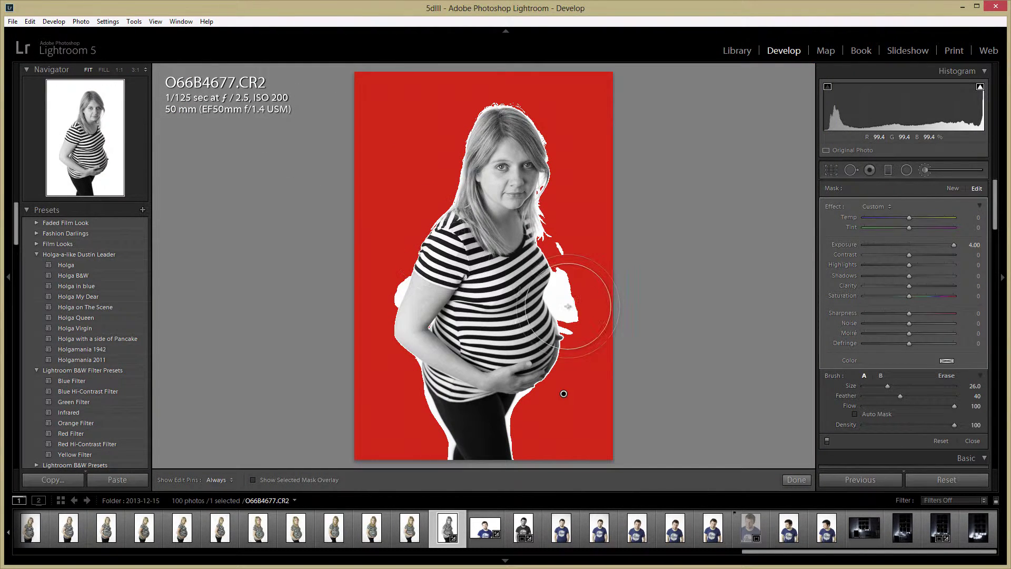
{"action": "scroll", "coordinate": [569, 319], "scroll_direction": "down", "scroll_amount": 6}
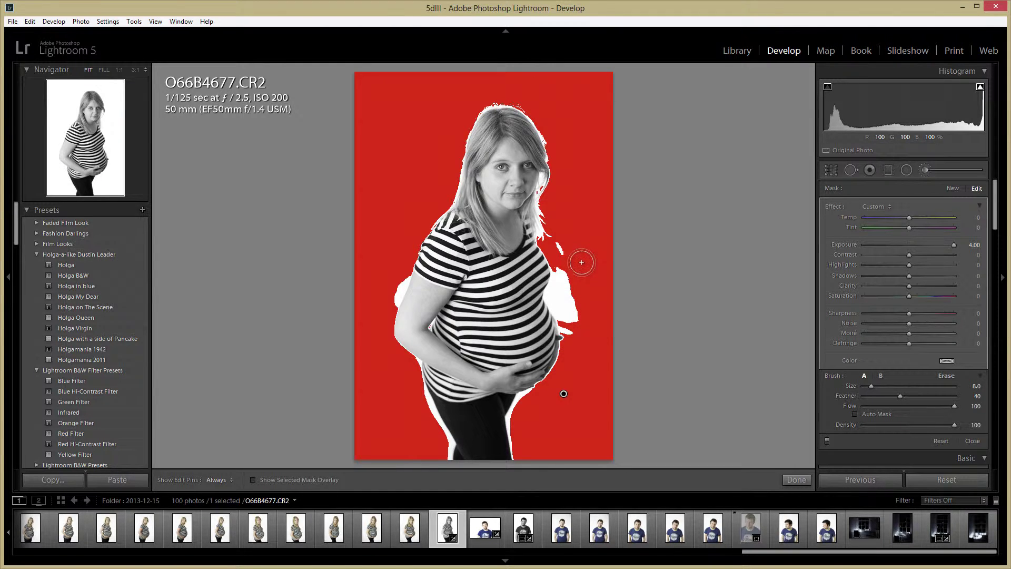
{"action": "left_click_drag", "start_coordinate": [564, 249], "coordinate": [576, 321]}
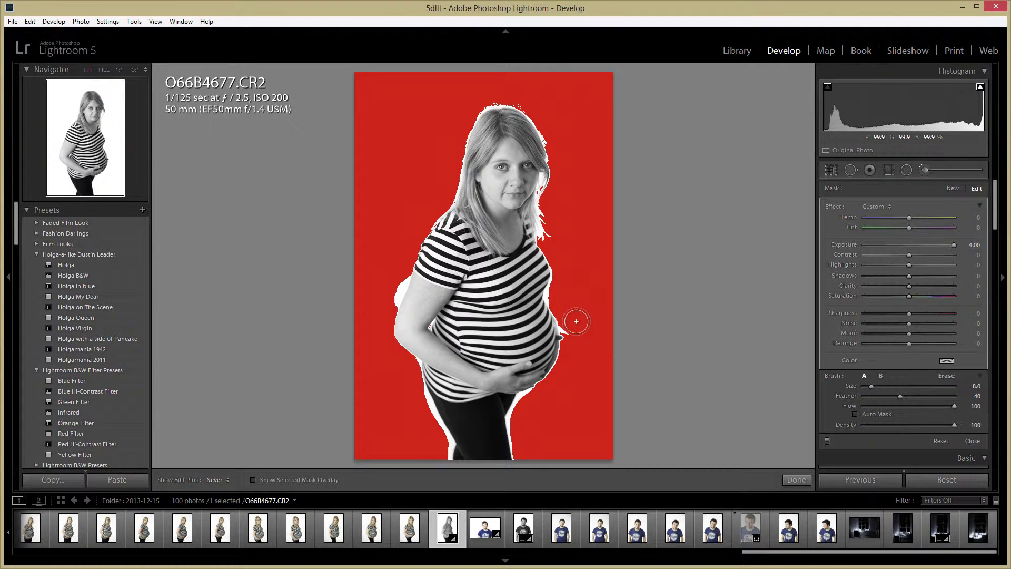
{"action": "key", "text": "h"}
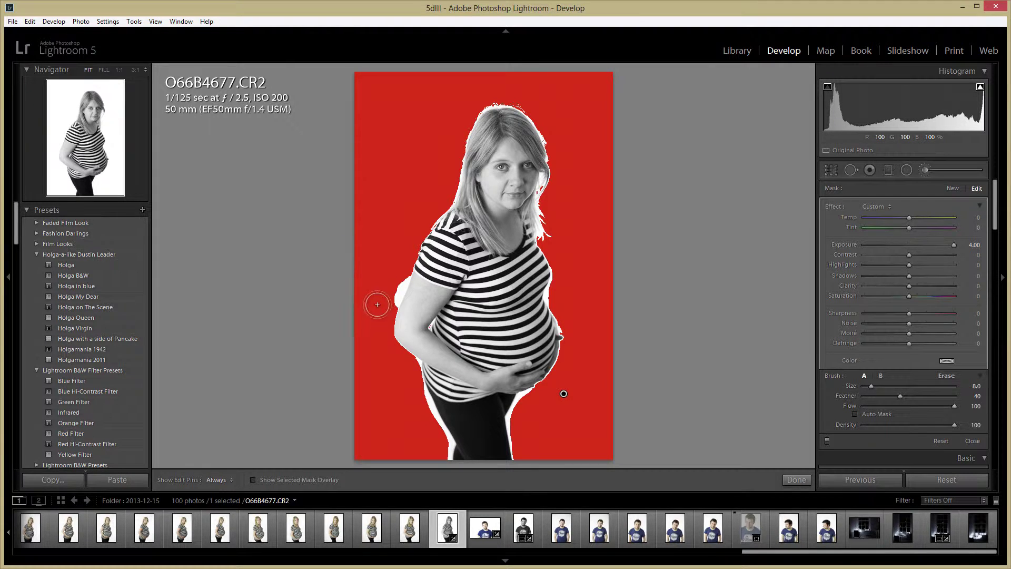
{"action": "key", "text": "h"}
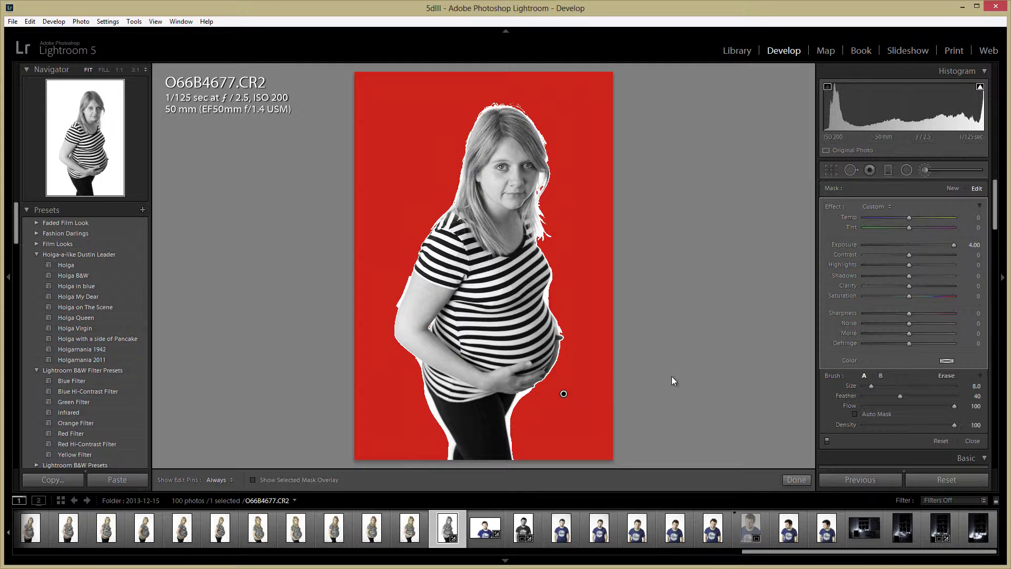
{"action": "left_click", "coordinate": [796, 480]}
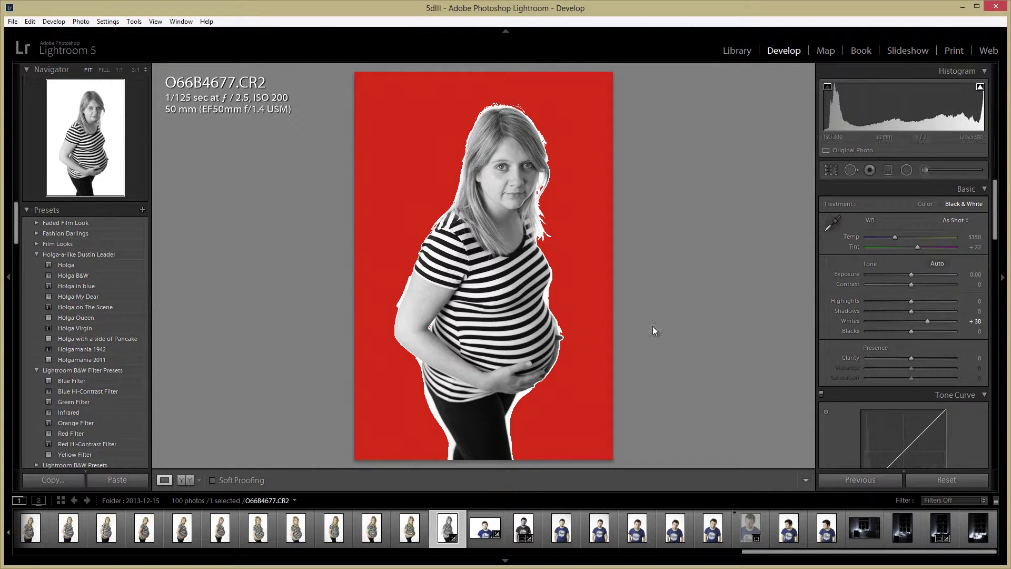
Set Whites to +39 and Contrast to +10, leaving Exposure at 0.00, and turn off the highlight clipping warning.
{"action": "mouse_move", "coordinate": [927, 321]}
{"action": "left_mouse_down"}
{"action": "mouse_move", "coordinate": [916, 321]}
{"action": "mouse_move", "coordinate": [926, 327]}
{"action": "left_mouse_up"}
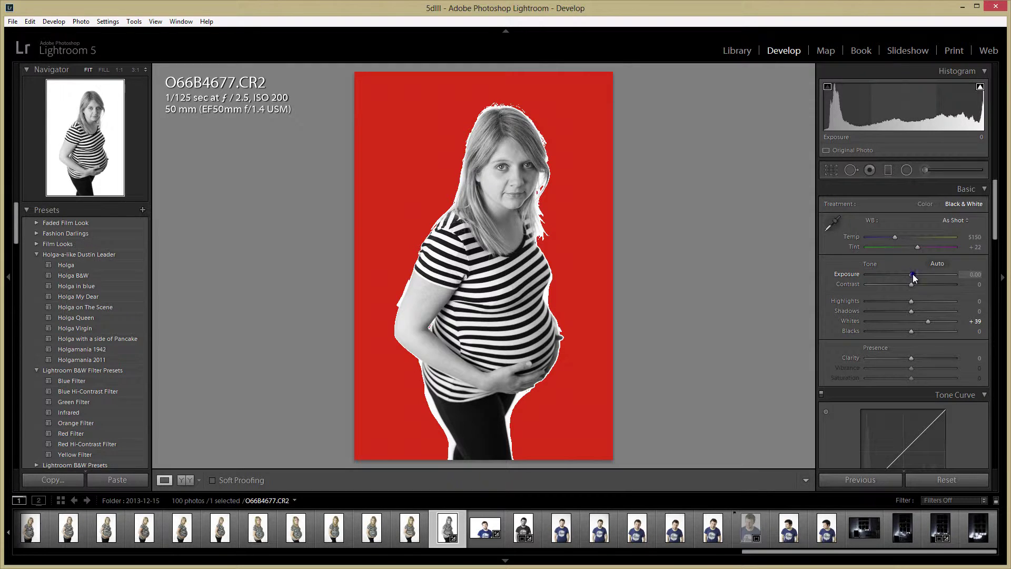
{"action": "left_click_drag", "start_coordinate": [912, 273], "coordinate": [911, 274]}
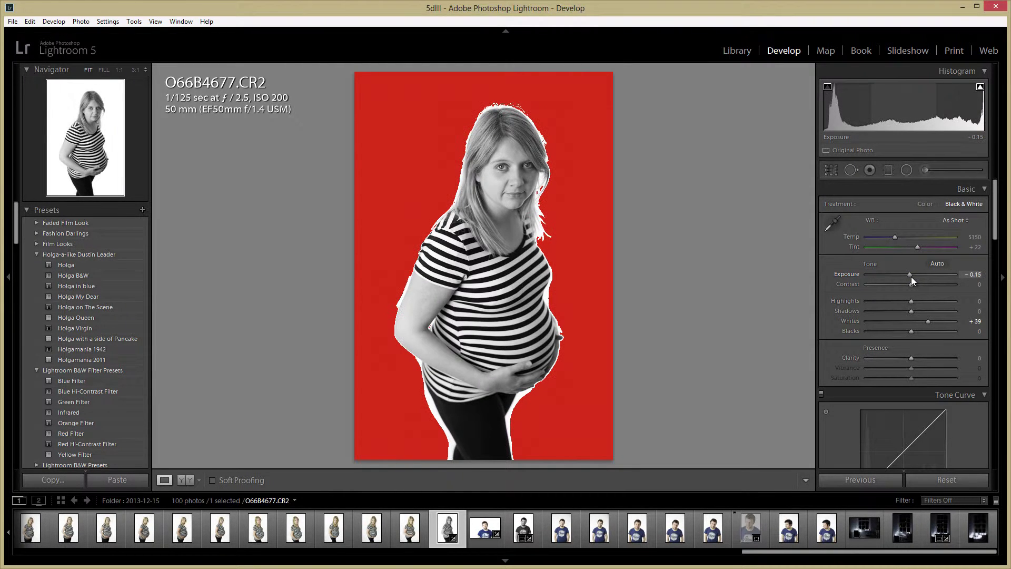
{"action": "double_click", "coordinate": [912, 276]}
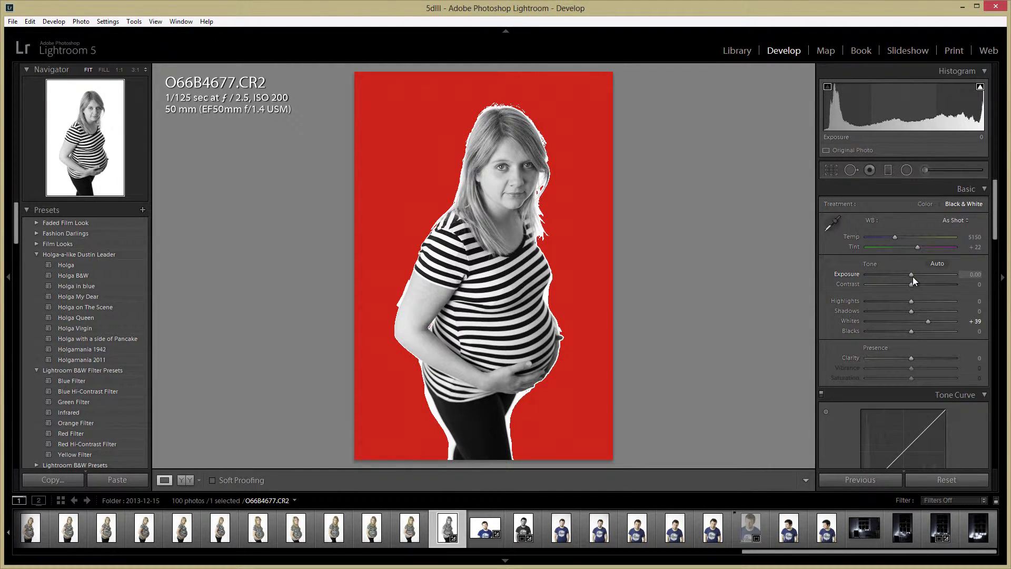
{"action": "left_click_drag", "start_coordinate": [912, 284], "coordinate": [915, 285]}
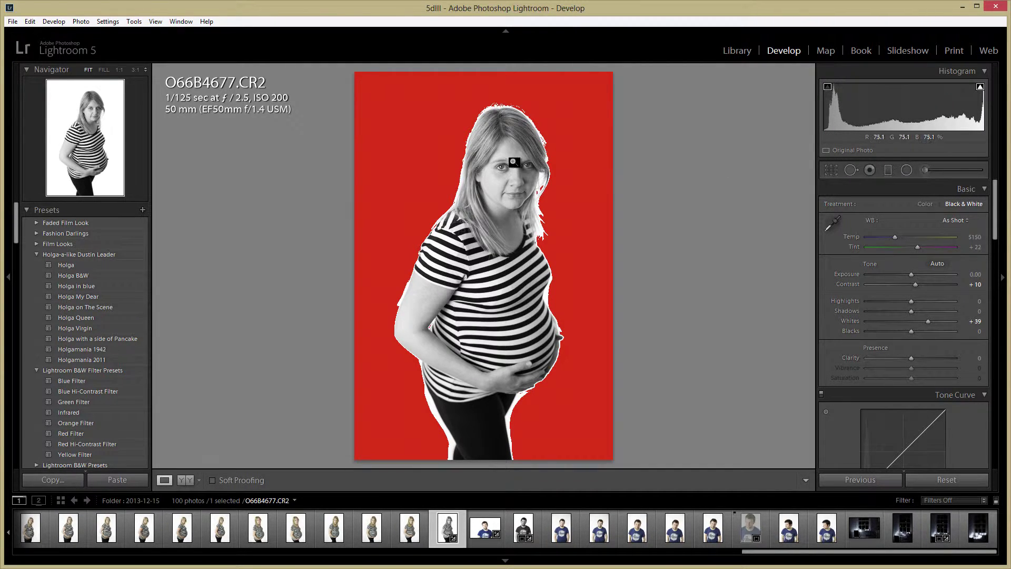
{"action": "left_click", "coordinate": [980, 86]}
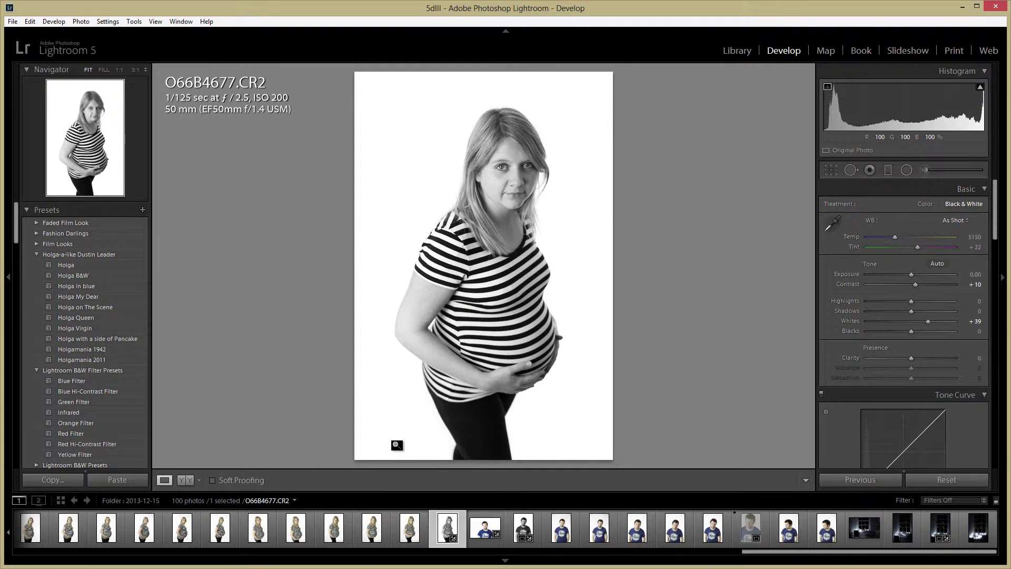
Set the Sharpening Masking to 15 and Amount to 39, checking the result on the face at 1:1.
{"action": "left_click", "coordinate": [518, 167]}
{"action": "left_click_drag", "start_coordinate": [470, 232], "coordinate": [463, 266]}
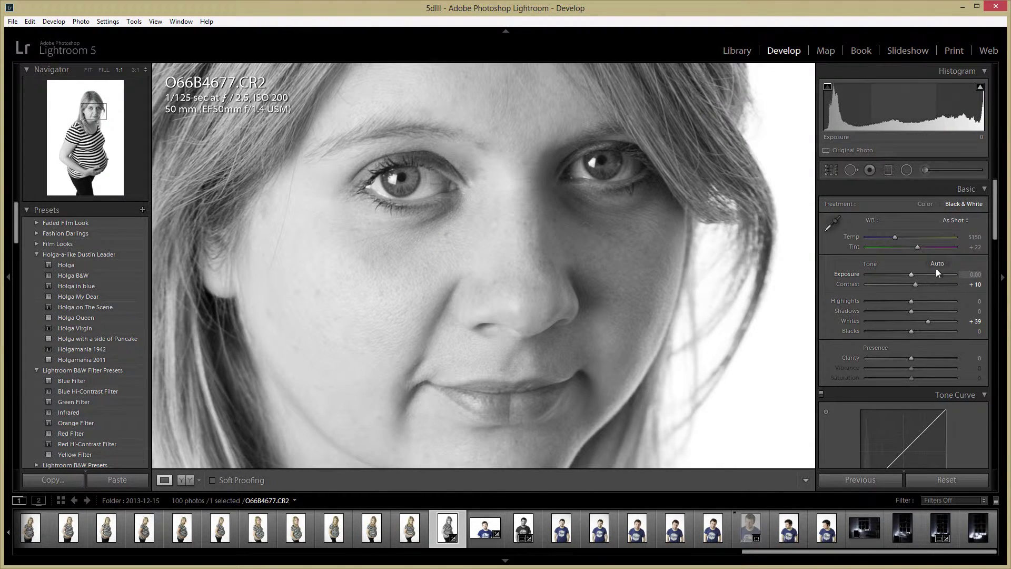
{"action": "left_click_drag", "start_coordinate": [995, 213], "coordinate": [1007, 358]}
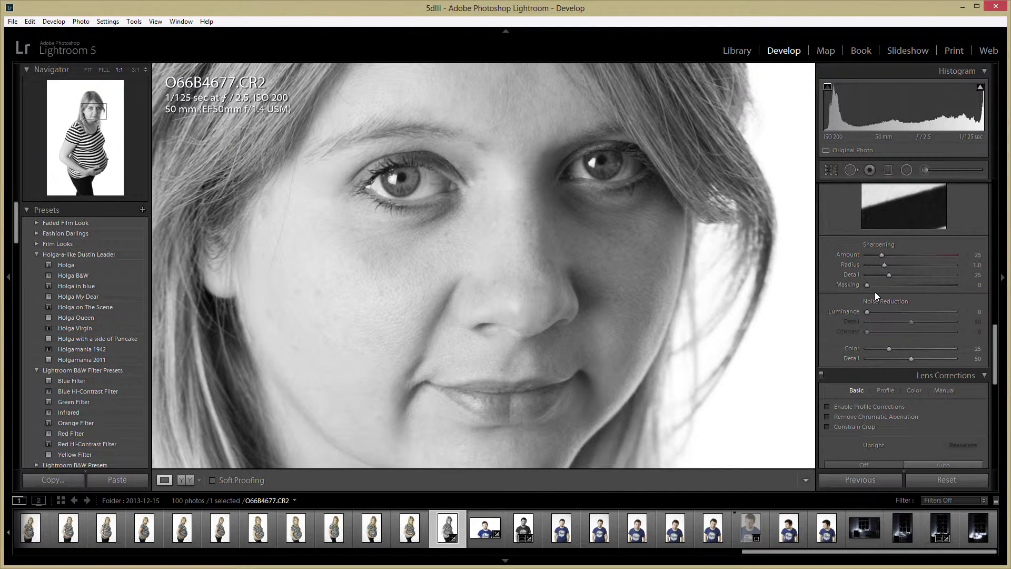
{"action": "left_click", "coordinate": [549, 243]}
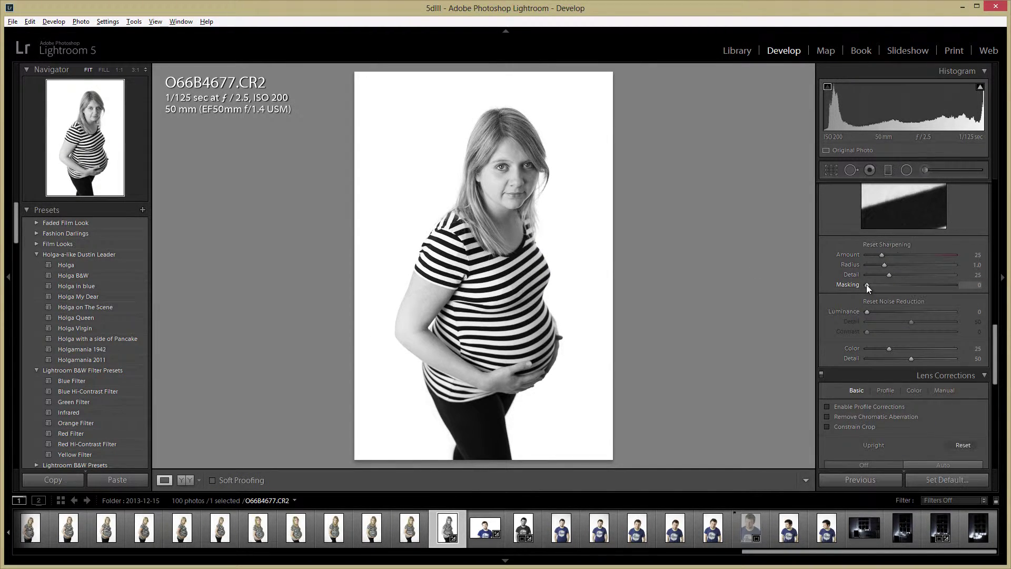
{"action": "left_click_drag", "start_coordinate": [867, 284], "coordinate": [879, 286]}
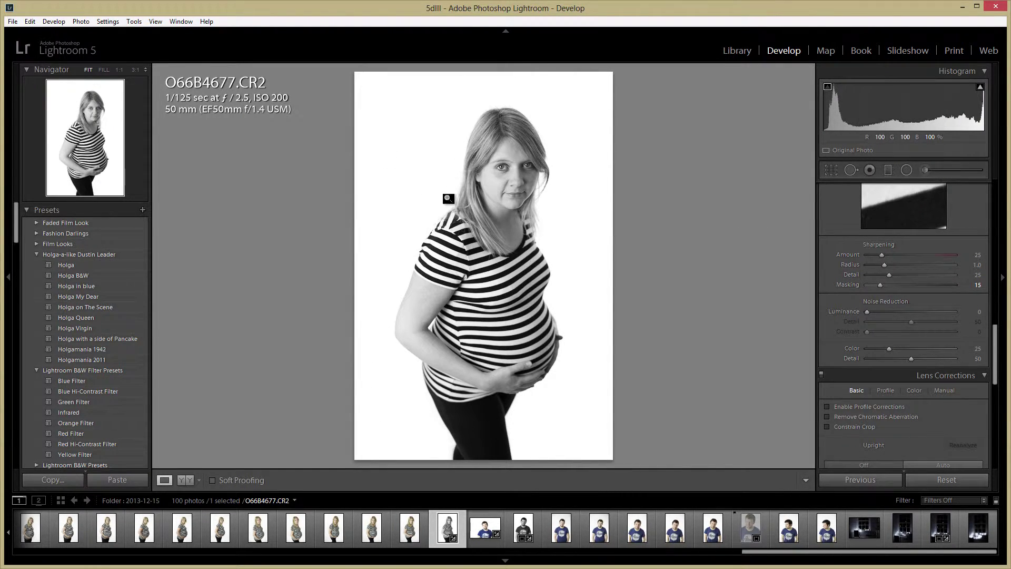
{"action": "left_click", "coordinate": [510, 161]}
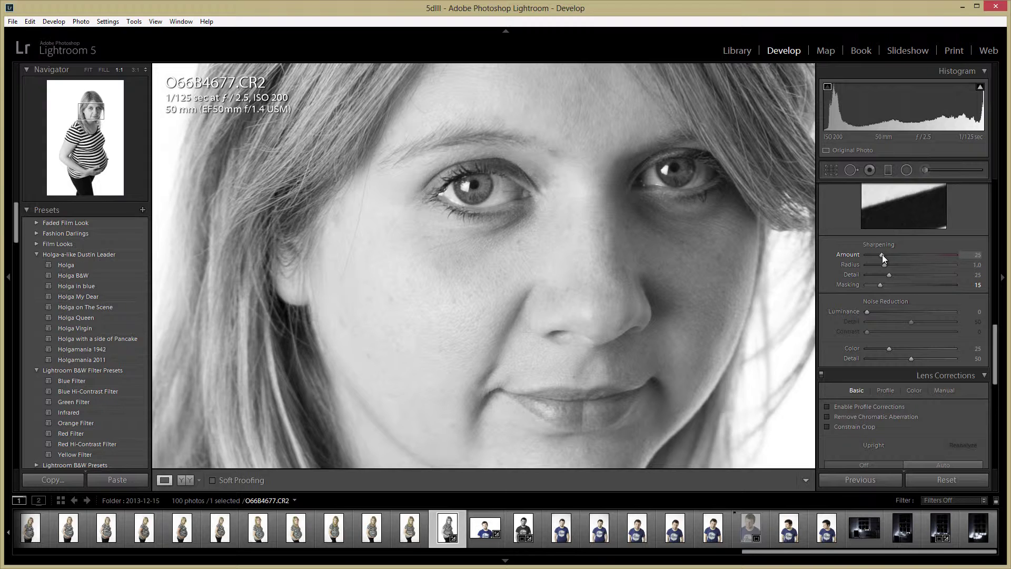
{"action": "left_click_drag", "start_coordinate": [883, 255], "coordinate": [900, 265]}
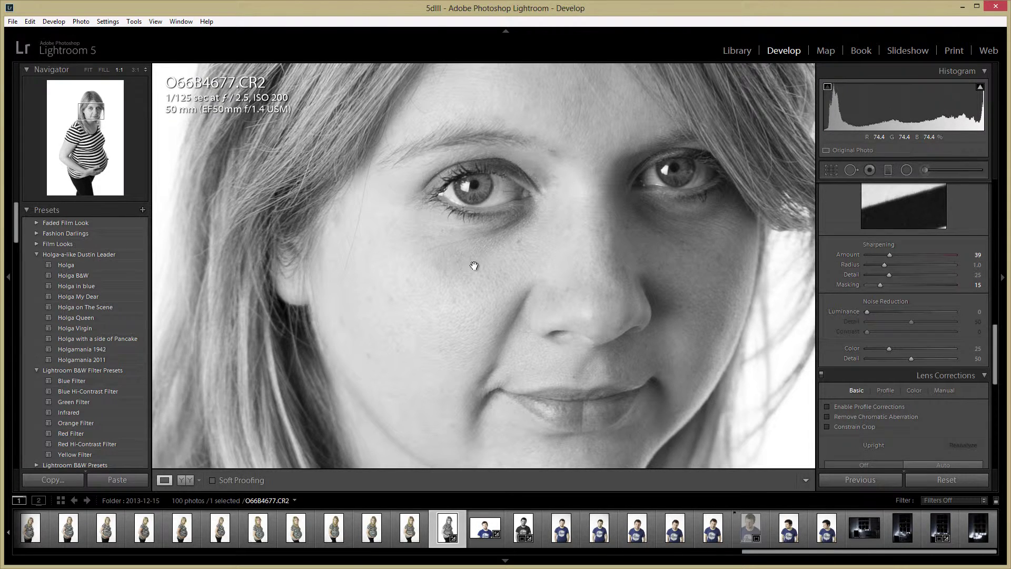
{"action": "left_click", "coordinate": [526, 308]}
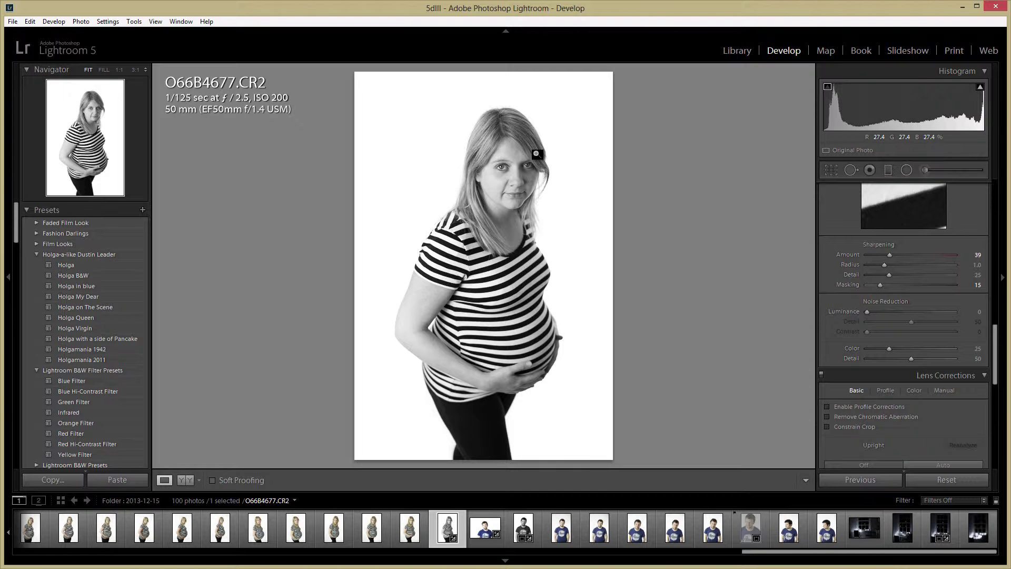
Heal the blemishes between the eyes, beside the nose and on the upper cheek with Spot Removal at sizes 27 and 22.
{"action": "left_click", "coordinate": [514, 165]}
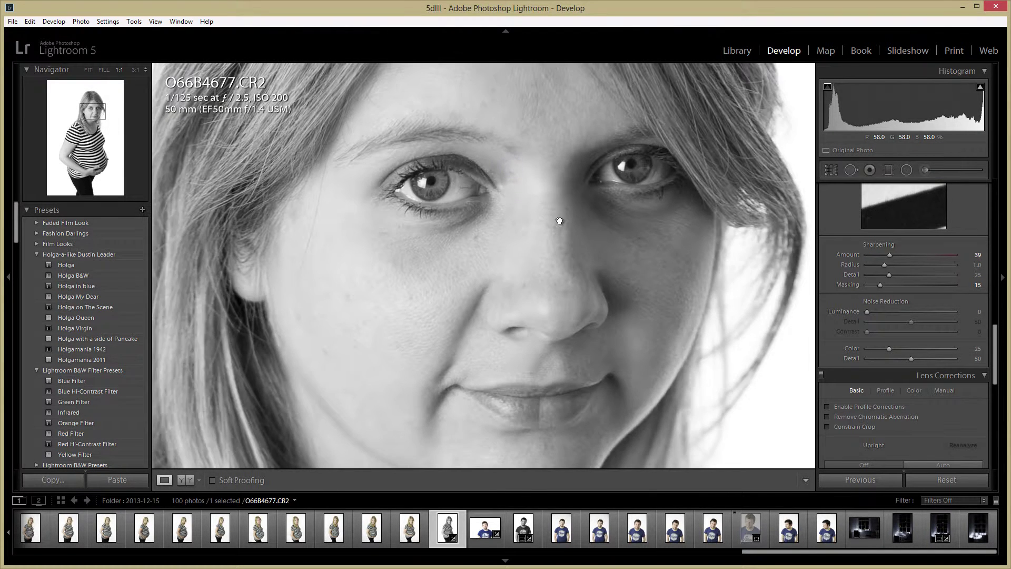
{"action": "left_click_drag", "start_coordinate": [559, 219], "coordinate": [563, 256]}
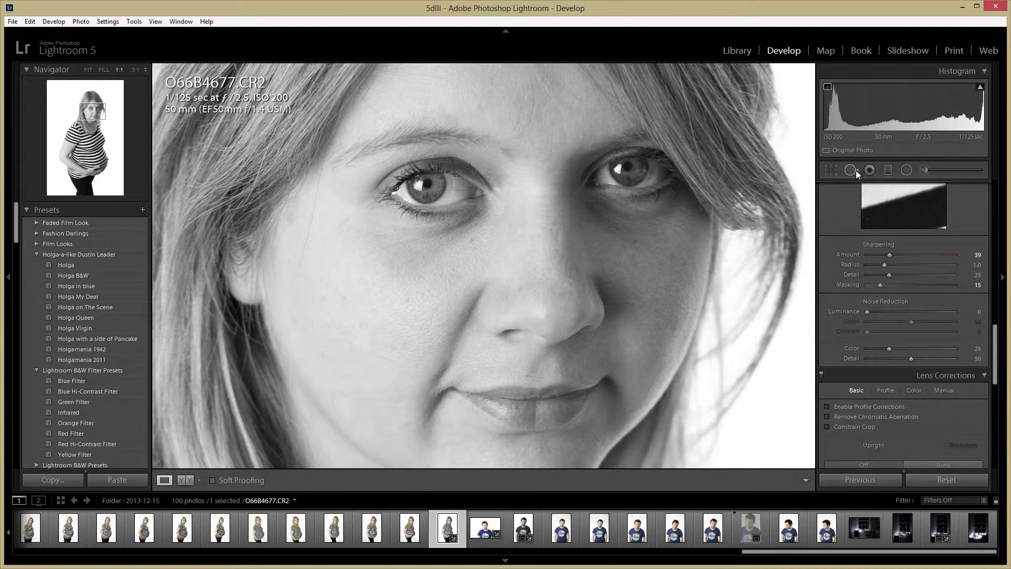
{"action": "left_click", "coordinate": [849, 170]}
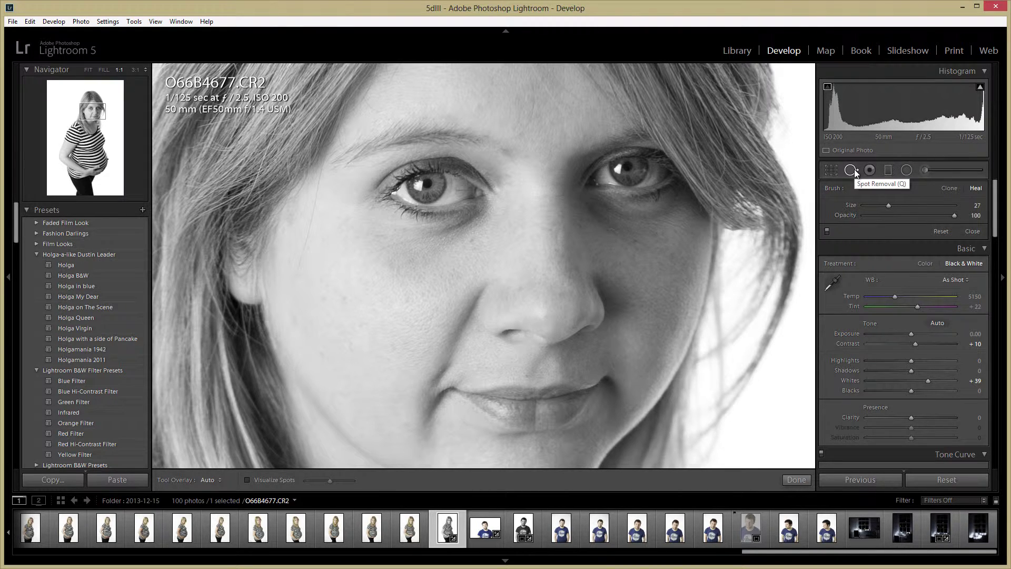
{"action": "left_click", "coordinate": [507, 153]}
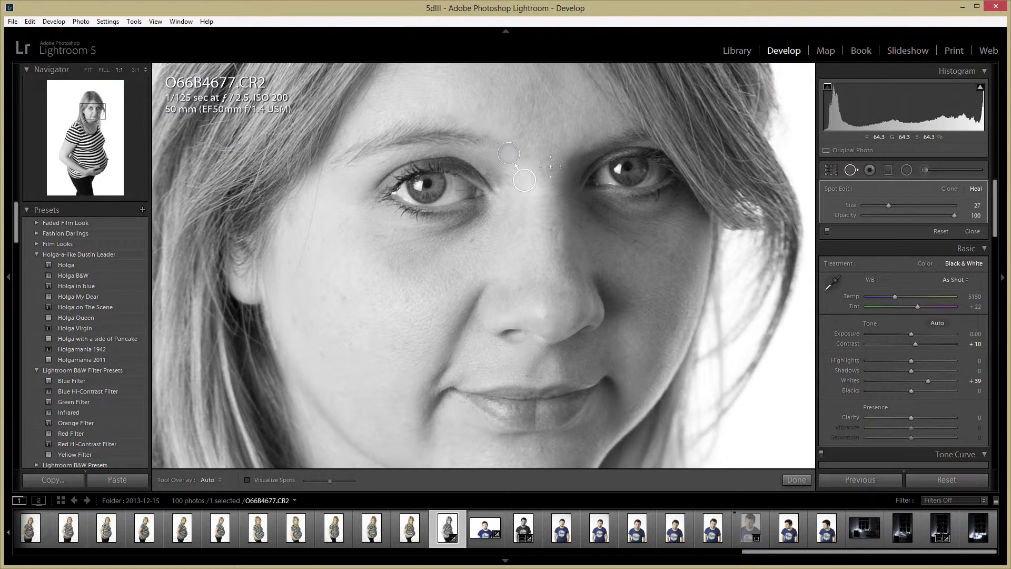
{"action": "left_click", "coordinate": [509, 180]}
{"action": "left_click_drag", "start_coordinate": [506, 203], "coordinate": [525, 210]}
{"action": "left_click", "coordinate": [475, 243]}
{"action": "left_click", "coordinate": [404, 297]}
{"action": "left_click", "coordinate": [392, 346]}
{"action": "left_click", "coordinate": [345, 299]}
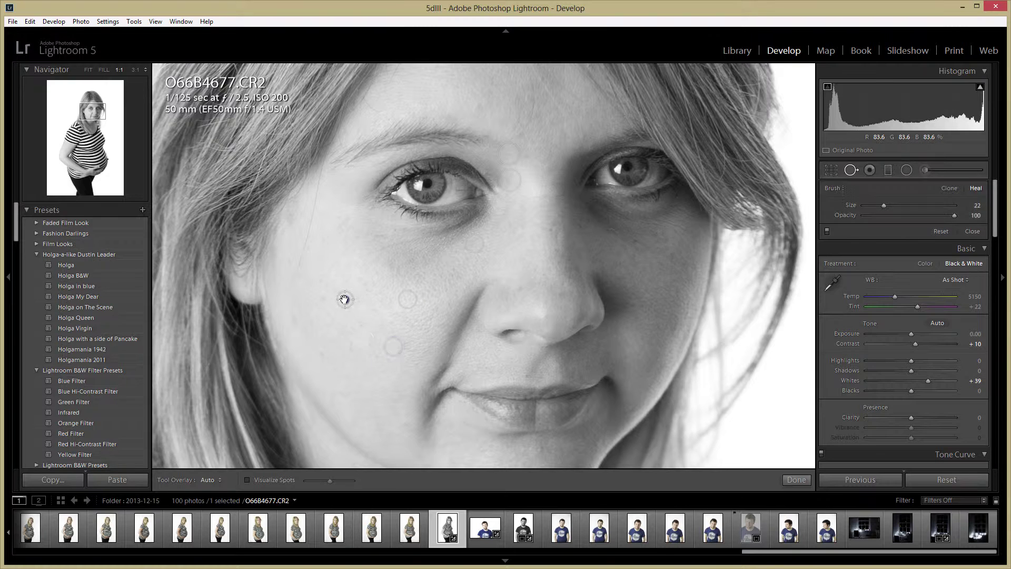
Heal further blemishes along the outer cheek, jaw and temple near the hairline with Spot Removal at sizes 27 to 30.
{"action": "left_click", "coordinate": [296, 318]}
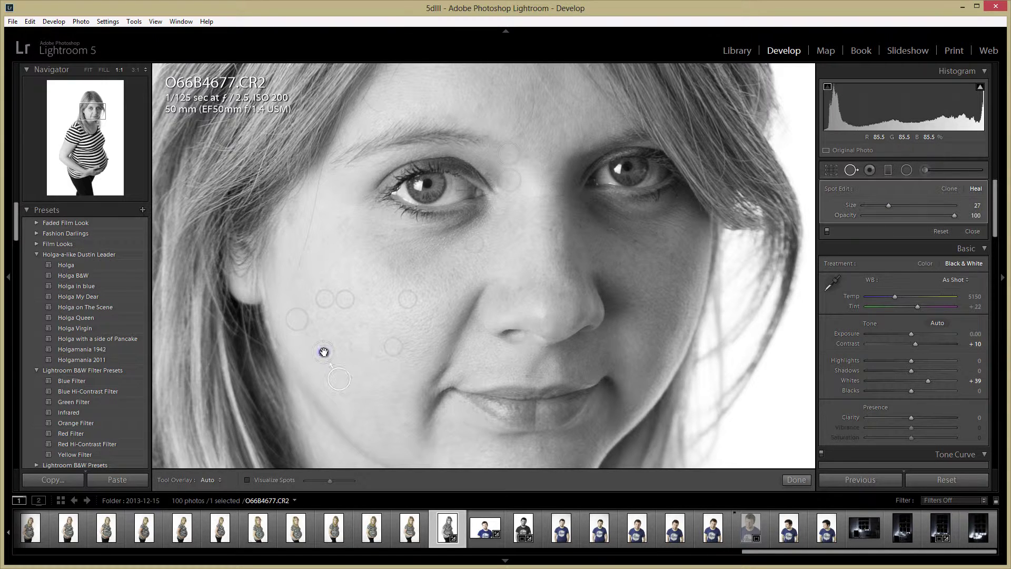
{"action": "left_click", "coordinate": [323, 352]}
{"action": "left_click", "coordinate": [350, 393]}
{"action": "scroll", "coordinate": [403, 420], "scroll_direction": "down", "scroll_amount": 2}
{"action": "left_click", "coordinate": [406, 426]}
{"action": "left_click", "coordinate": [291, 219]}
{"action": "mouse_move", "coordinate": [312, 197]}
{"action": "left_mouse_down"}
{"action": "mouse_move", "coordinate": [301, 229]}
{"action": "mouse_move", "coordinate": [295, 205]}
{"action": "left_mouse_up"}
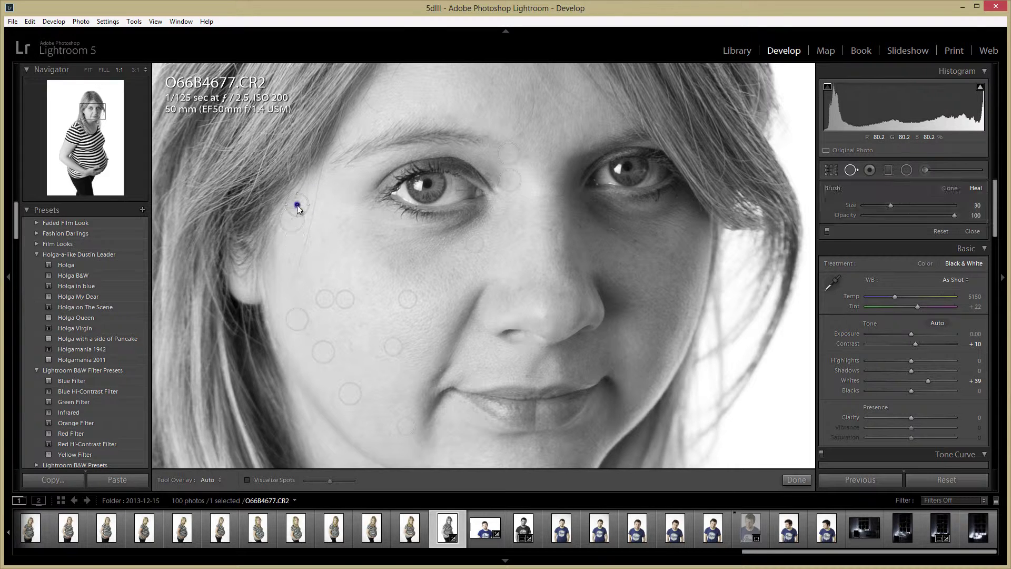
{"action": "left_click_drag", "start_coordinate": [278, 258], "coordinate": [288, 254]}
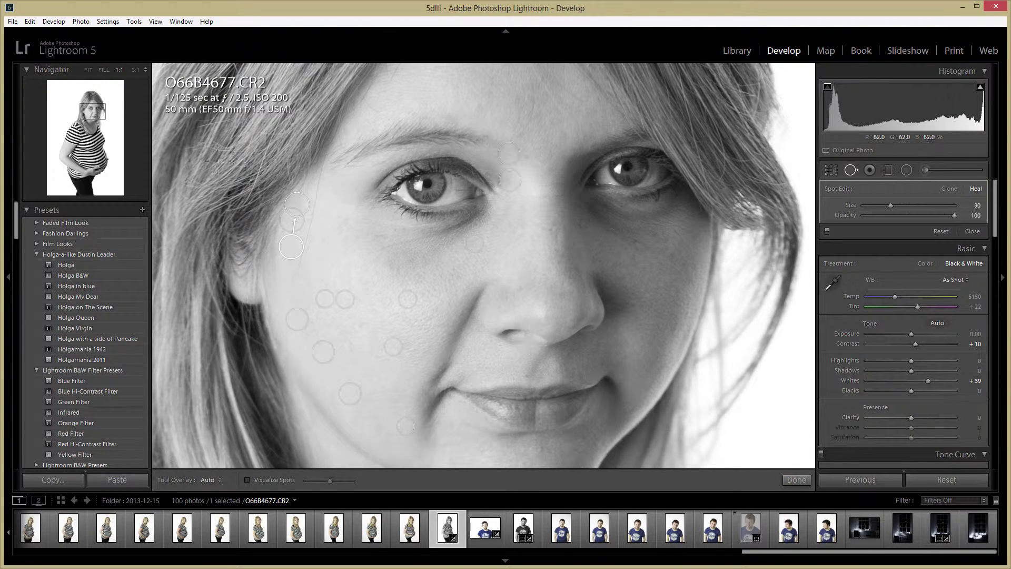
Inspect the neck and chest, heal the small dark spots on the upper arm, and close the Spot Removal tool.
{"action": "left_click", "coordinate": [95, 117]}
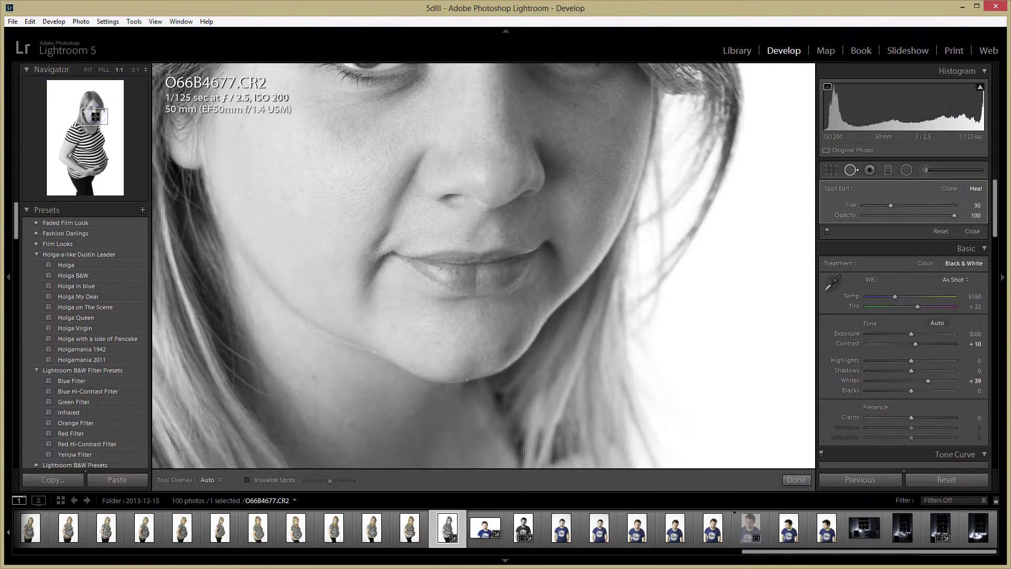
{"action": "left_click_drag", "start_coordinate": [95, 117], "coordinate": [90, 124]}
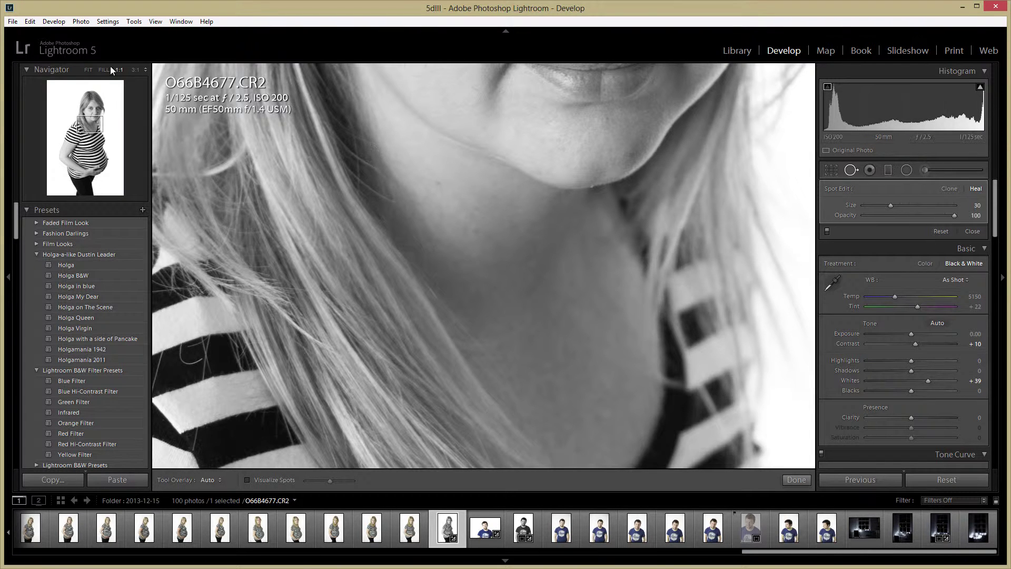
{"action": "left_click", "coordinate": [89, 125]}
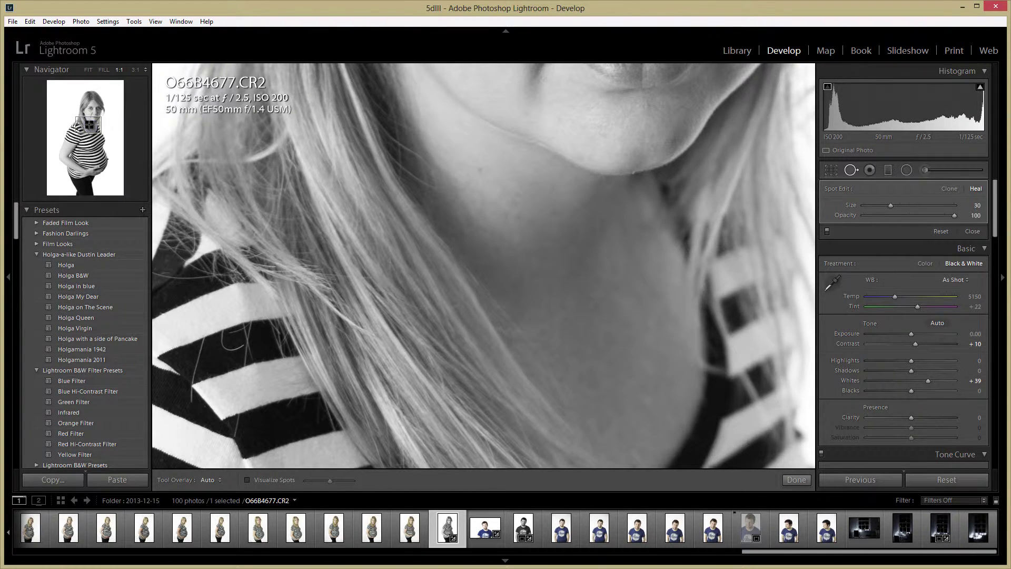
{"action": "left_click_drag", "start_coordinate": [89, 124], "coordinate": [66, 147]}
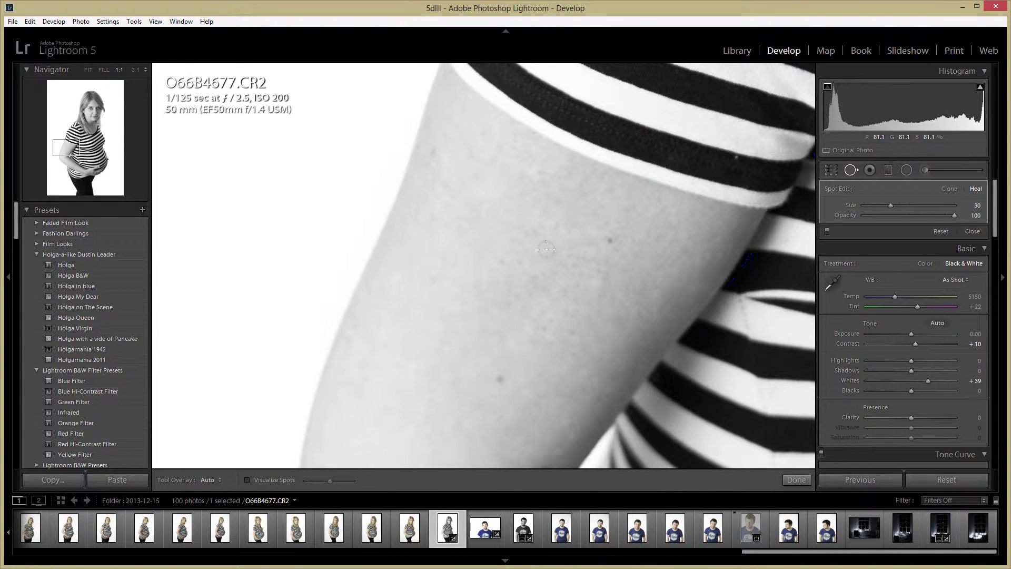
{"action": "left_click", "coordinate": [608, 241]}
{"action": "left_click", "coordinate": [523, 260]}
{"action": "left_click", "coordinate": [794, 480]}
{"action": "left_click", "coordinate": [537, 258]}
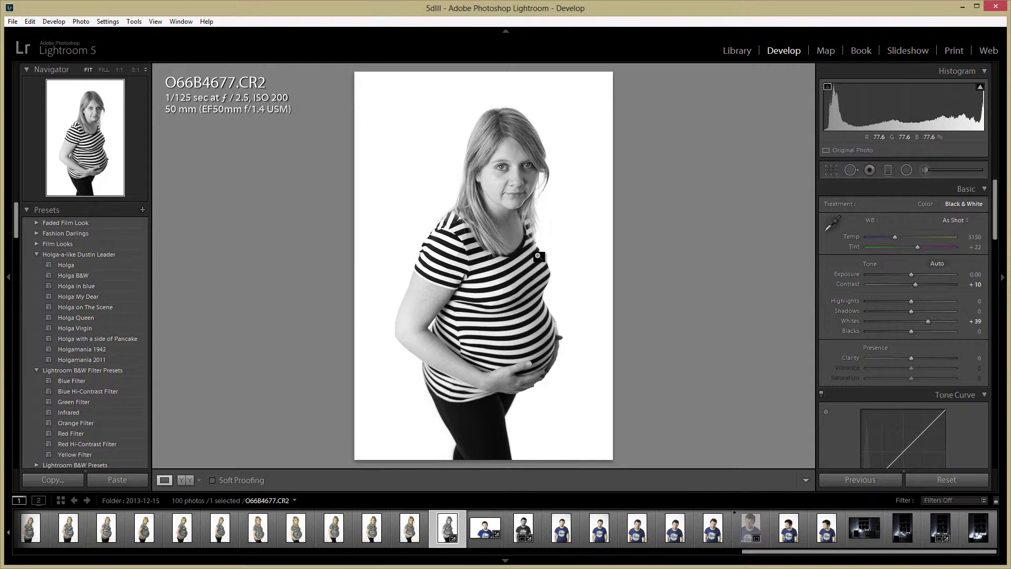
{"action": "left_click", "coordinate": [524, 160]}
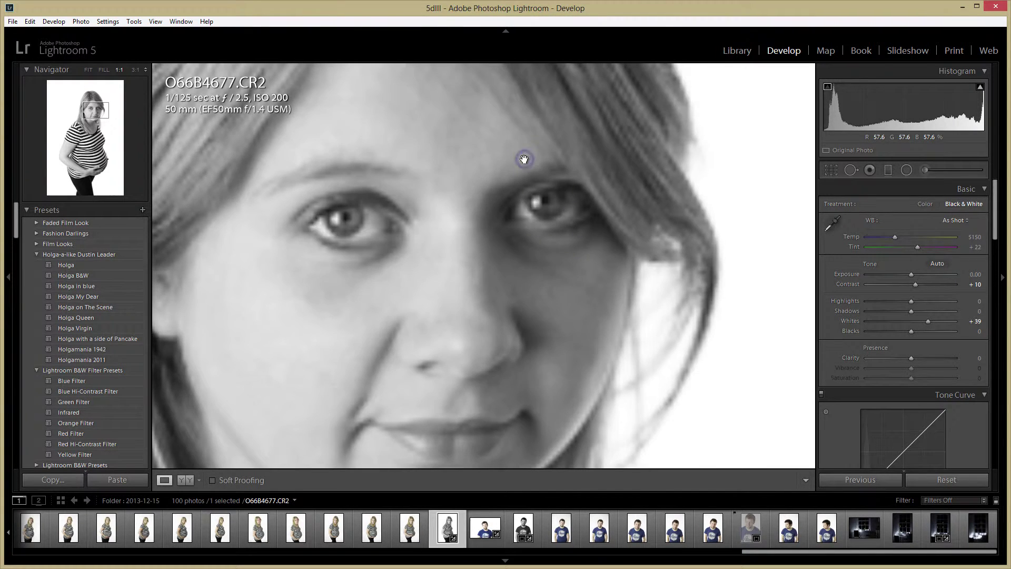
Activate the Adjustment Brush and reset its Exposure to 0.00.
{"action": "left_click_drag", "start_coordinate": [434, 163], "coordinate": [450, 188]}
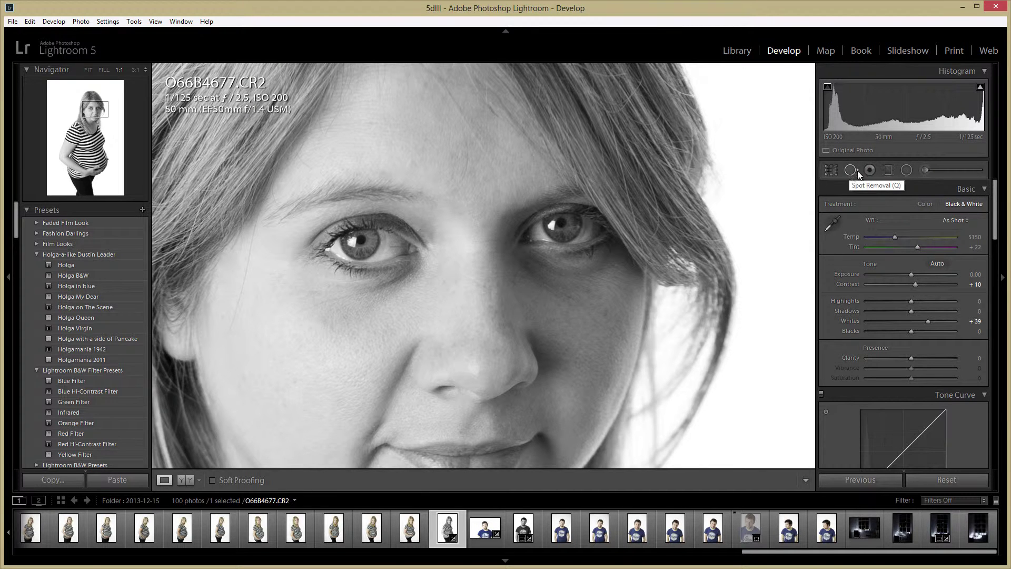
{"action": "left_click", "coordinate": [925, 169]}
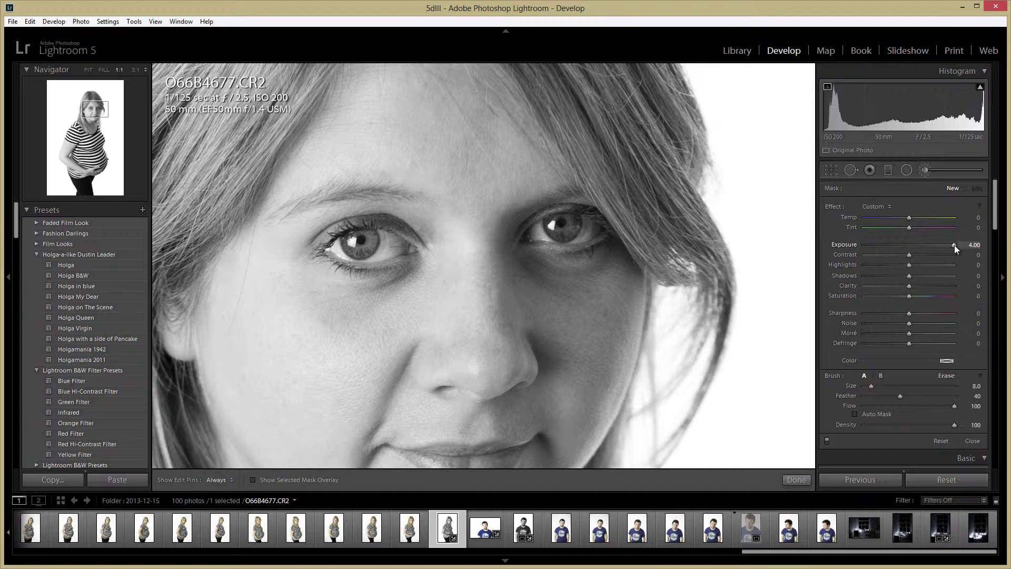
{"action": "double_click", "coordinate": [847, 244]}
Paint a size 8 brush mask over the iris and pupil of the eye on the brighter side of the face, with the mask overlay shown.
{"action": "left_click", "coordinate": [135, 70]}
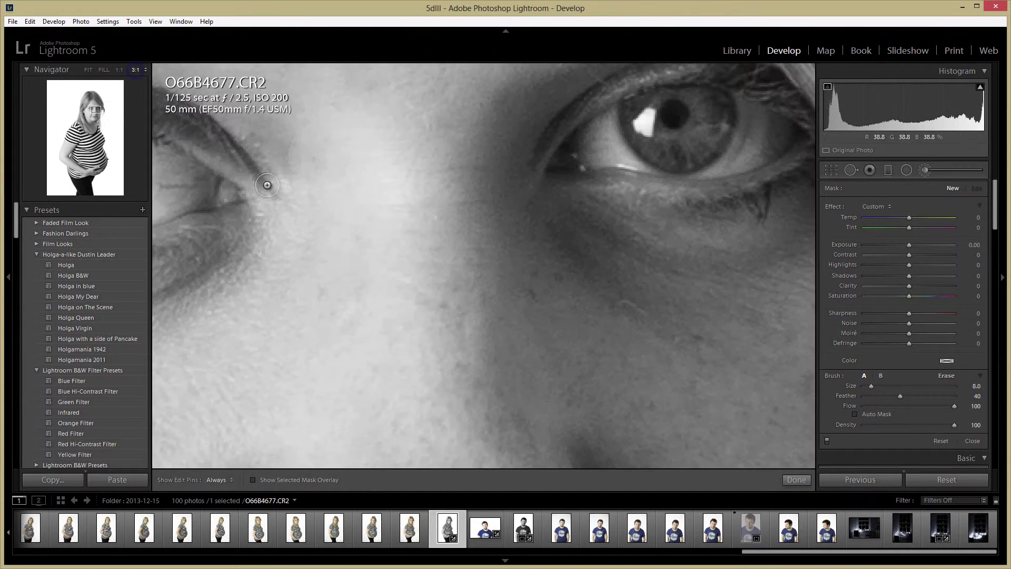
{"action": "left_click_drag", "start_coordinate": [95, 109], "coordinate": [89, 107]}
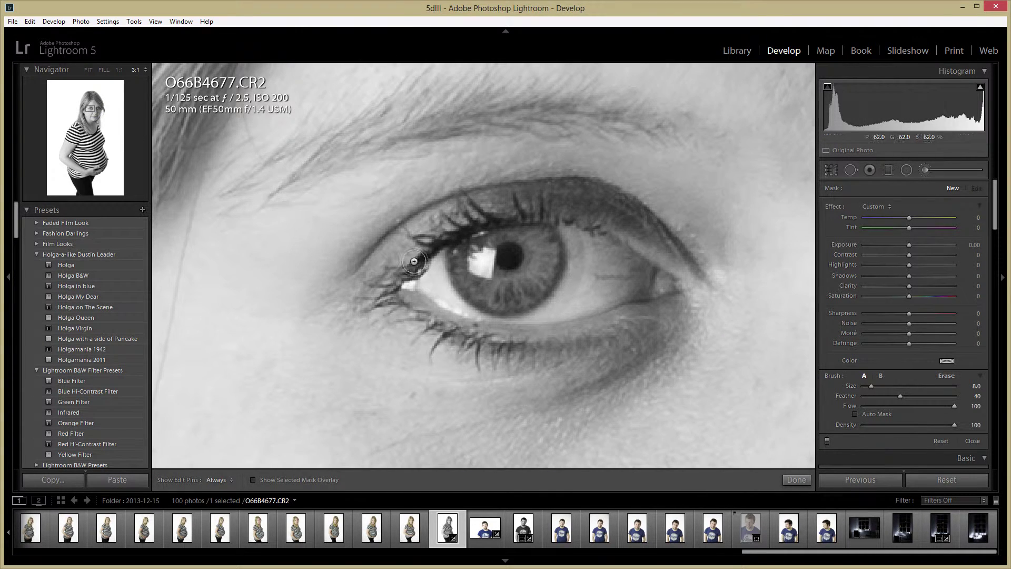
{"action": "key", "text": "h"}
{"action": "key", "text": "h"}
{"action": "key", "text": "o"}
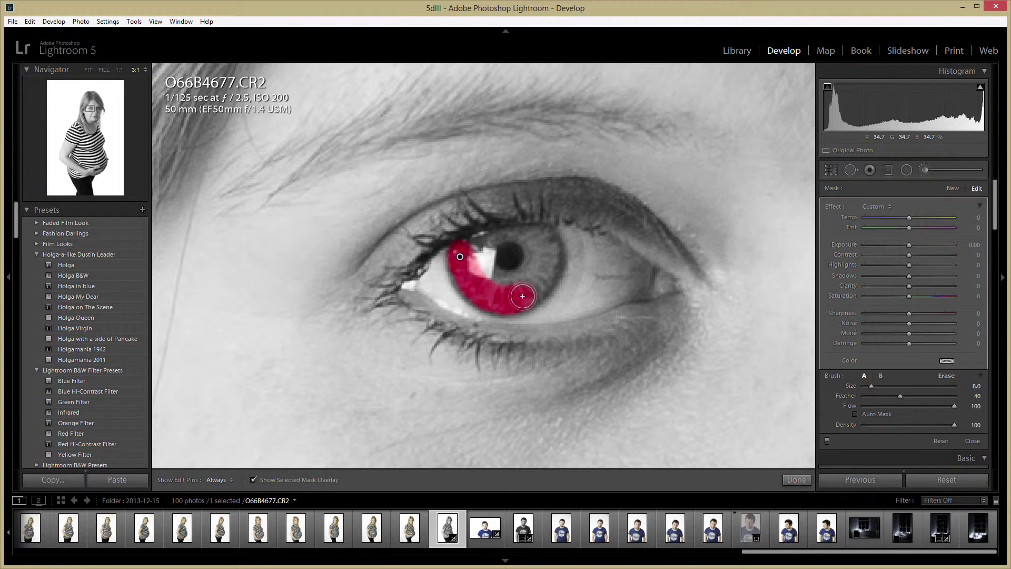
{"action": "key", "text": "h"}
{"action": "mouse_move", "coordinate": [463, 248]}
{"action": "left_mouse_down"}
{"action": "mouse_move", "coordinate": [469, 259]}
{"action": "mouse_move", "coordinate": [474, 242]}
{"action": "mouse_move", "coordinate": [540, 238]}
{"action": "mouse_move", "coordinate": [552, 273]}
{"action": "mouse_move", "coordinate": [521, 298]}
{"action": "mouse_move", "coordinate": [493, 303]}
{"action": "mouse_move", "coordinate": [460, 269]}
{"action": "mouse_move", "coordinate": [533, 271]}
{"action": "mouse_move", "coordinate": [522, 272]}
{"action": "left_mouse_up"}
{"action": "key", "text": "h"}
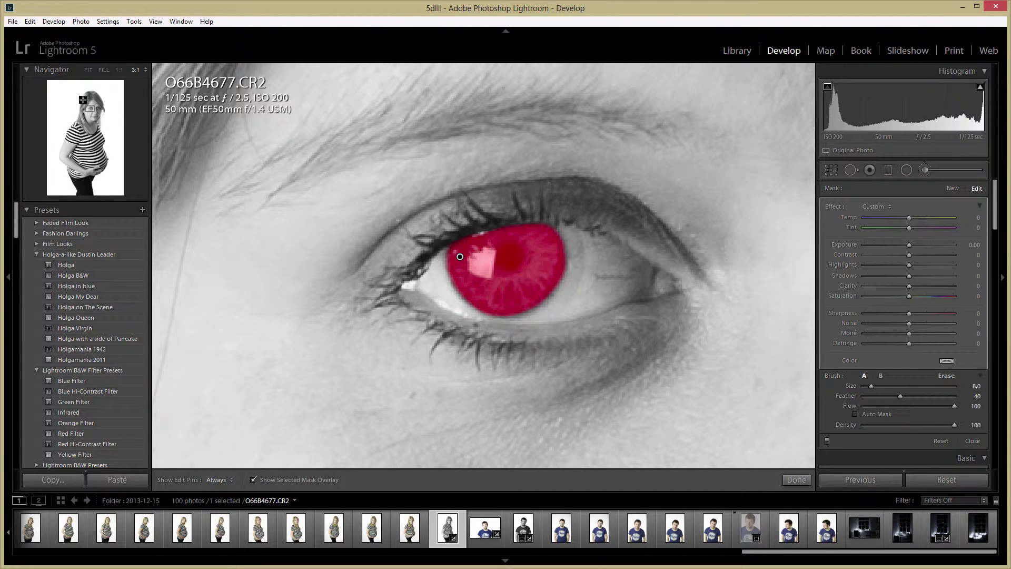
Extend the same brush mask over the iris and pupil of the other eye, beside the falling hair.
{"action": "left_click_drag", "start_coordinate": [90, 109], "coordinate": [98, 108]}
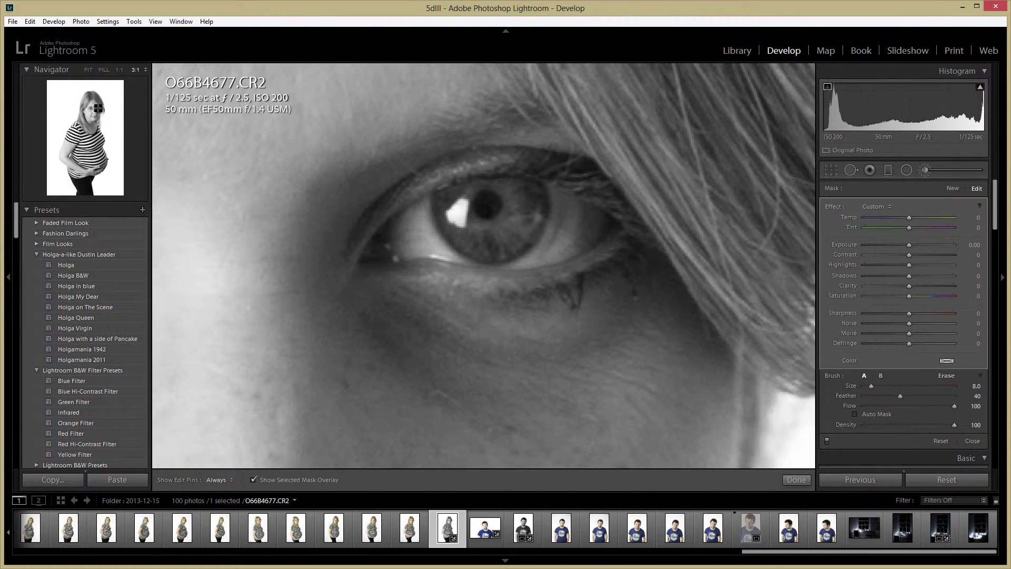
{"action": "key", "text": "h"}
{"action": "mouse_move", "coordinate": [448, 202]}
{"action": "left_mouse_down"}
{"action": "mouse_move", "coordinate": [472, 242]}
{"action": "mouse_move", "coordinate": [504, 249]}
{"action": "mouse_move", "coordinate": [525, 234]}
{"action": "mouse_move", "coordinate": [538, 197]}
{"action": "mouse_move", "coordinate": [448, 205]}
{"action": "mouse_move", "coordinate": [504, 218]}
{"action": "mouse_move", "coordinate": [509, 206]}
{"action": "mouse_move", "coordinate": [515, 223]}
{"action": "mouse_move", "coordinate": [496, 251]}
{"action": "mouse_move", "coordinate": [462, 241]}
{"action": "mouse_move", "coordinate": [443, 202]}
{"action": "left_mouse_up"}
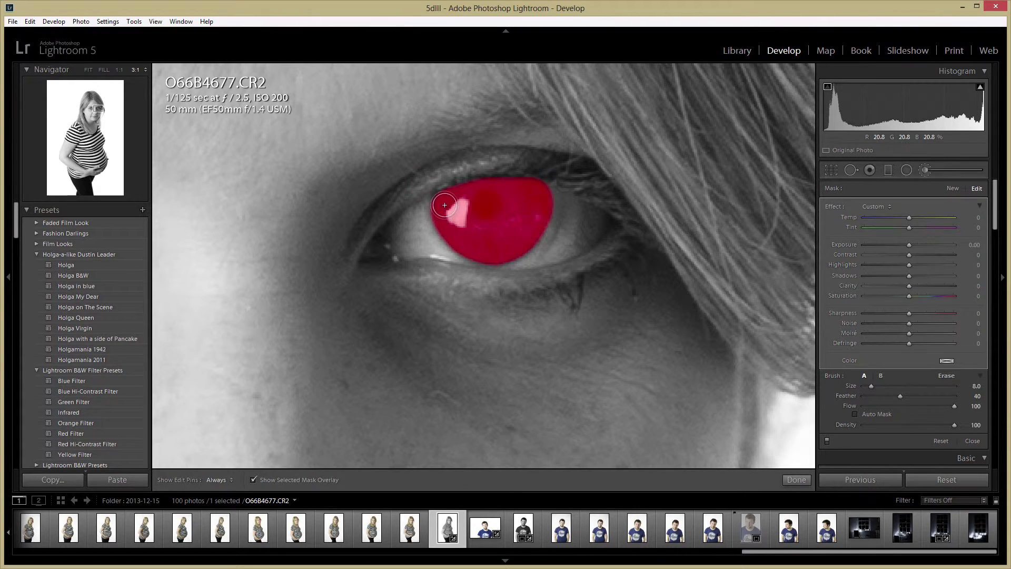
Hide the mask overlay, set the irises' Sharpness to 9 and Exposure to 0.19, and close the Adjustment Brush.
{"action": "key", "text": "o"}
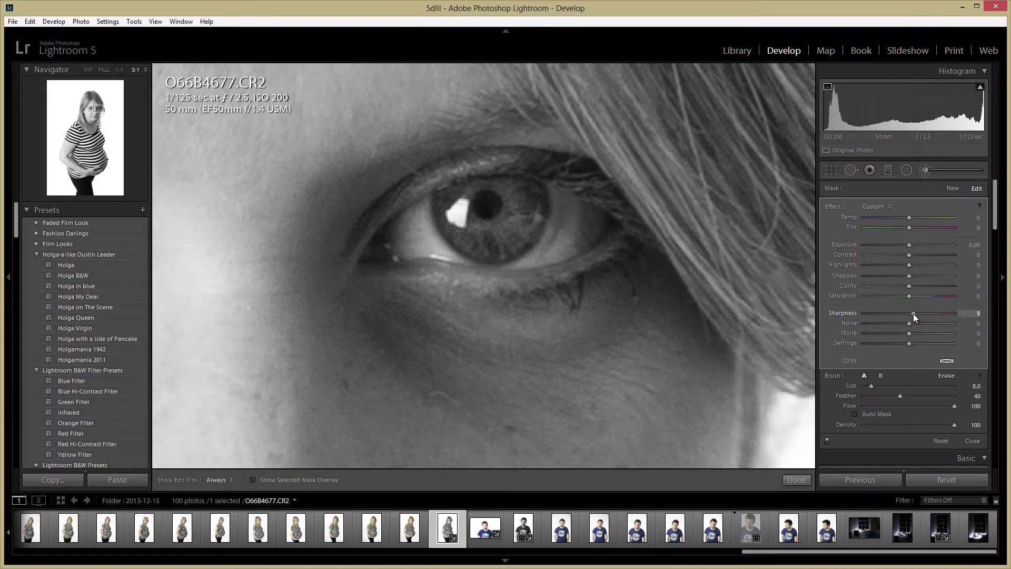
{"action": "left_click", "coordinate": [907, 244]}
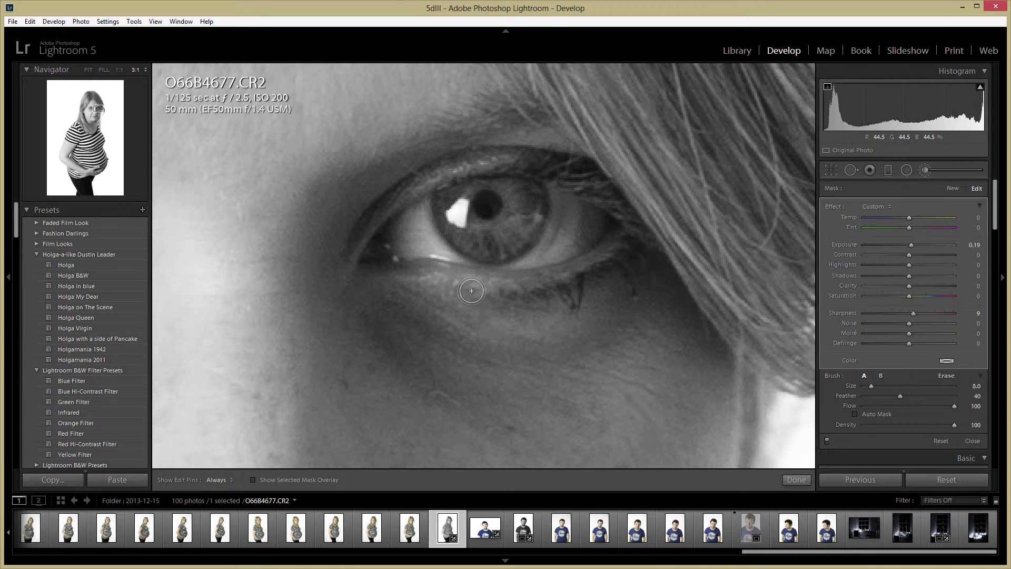
{"action": "left_click", "coordinate": [795, 479]}
Check the highlight clipping around the subject on the full photo by toggling the clipping overlay.
{"action": "left_click", "coordinate": [382, 212]}
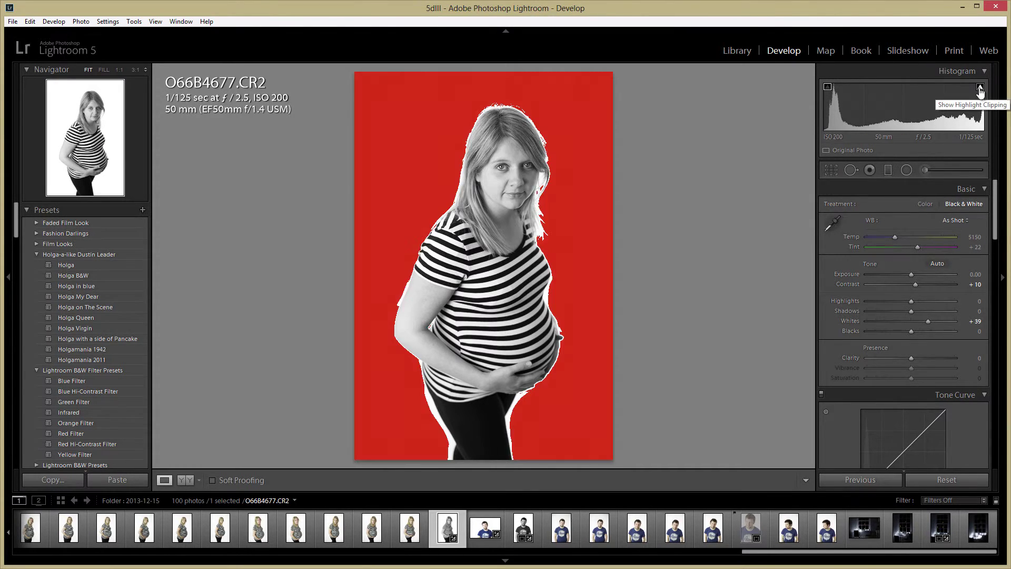
{"action": "left_click", "coordinate": [980, 91]}
{"action": "left_click", "coordinate": [980, 90]}
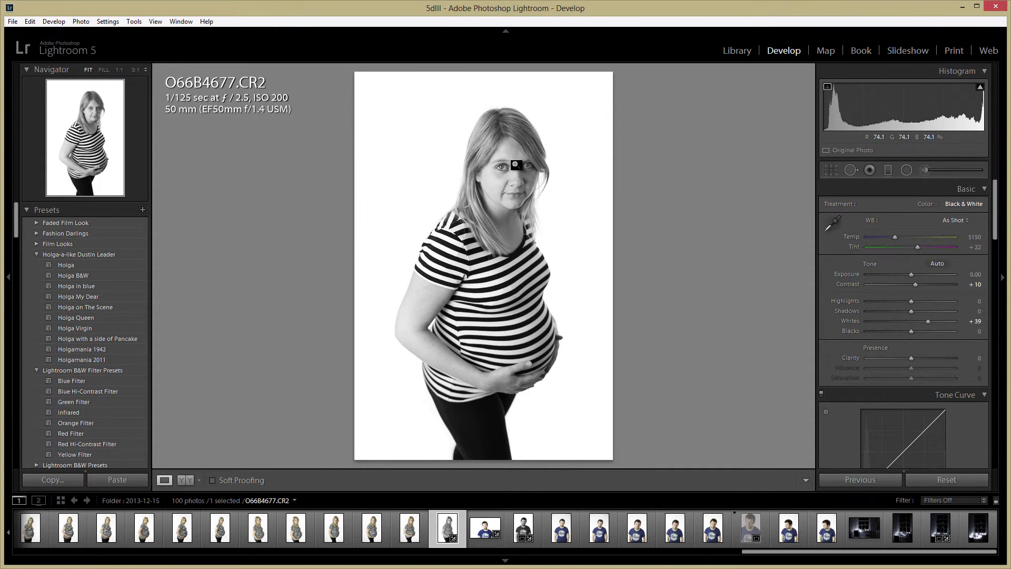
{"action": "right_click", "coordinate": [506, 183]}
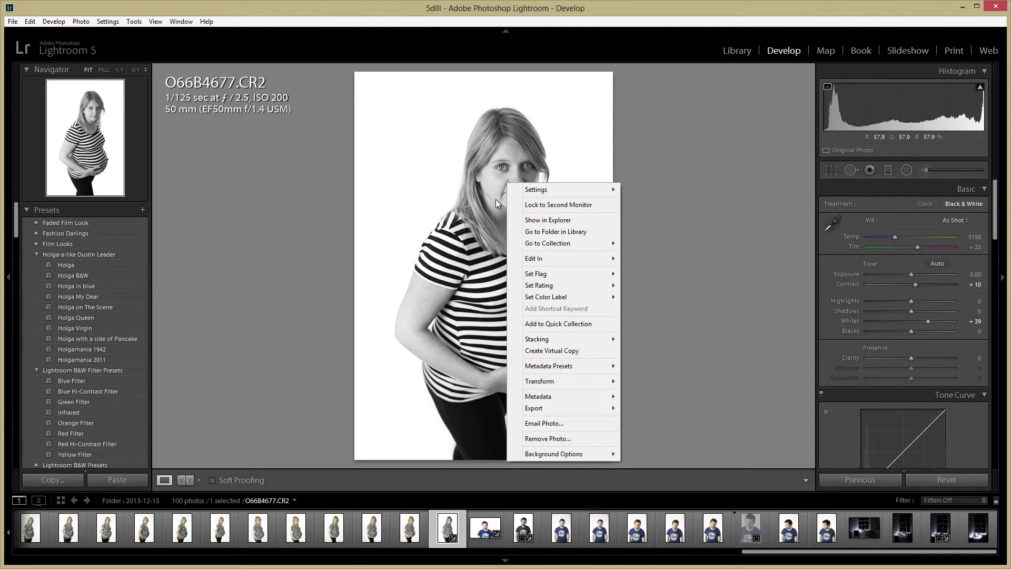
{"action": "left_click", "coordinate": [719, 186]}
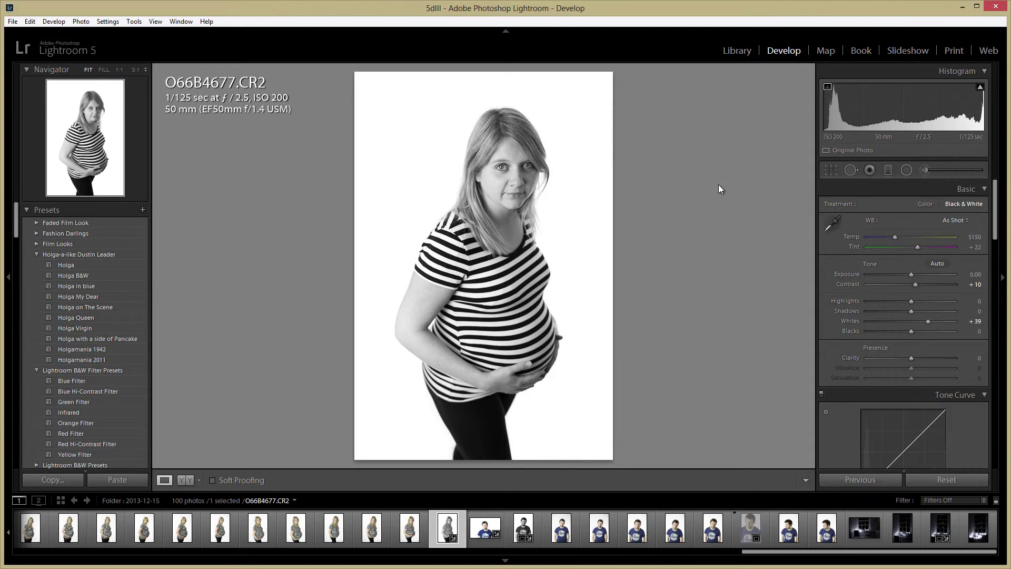